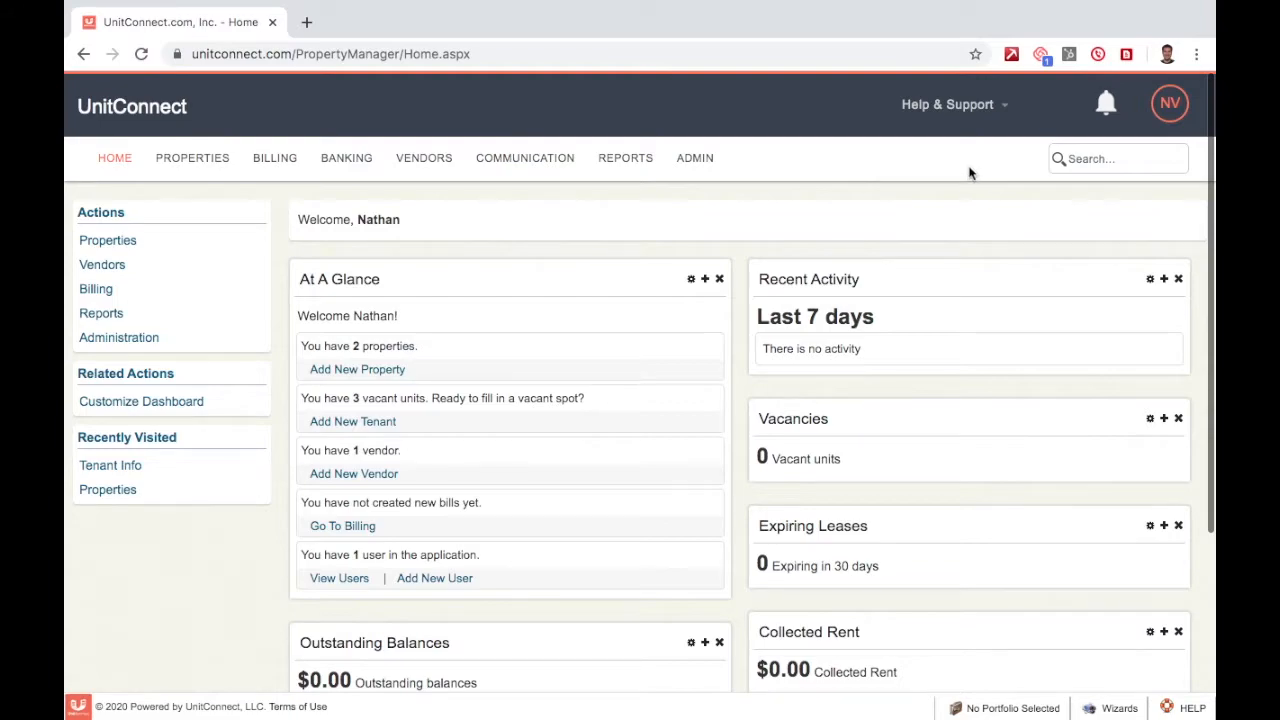
- Open John's Property from the properties list and select its tenant's unit
click(172, 160)
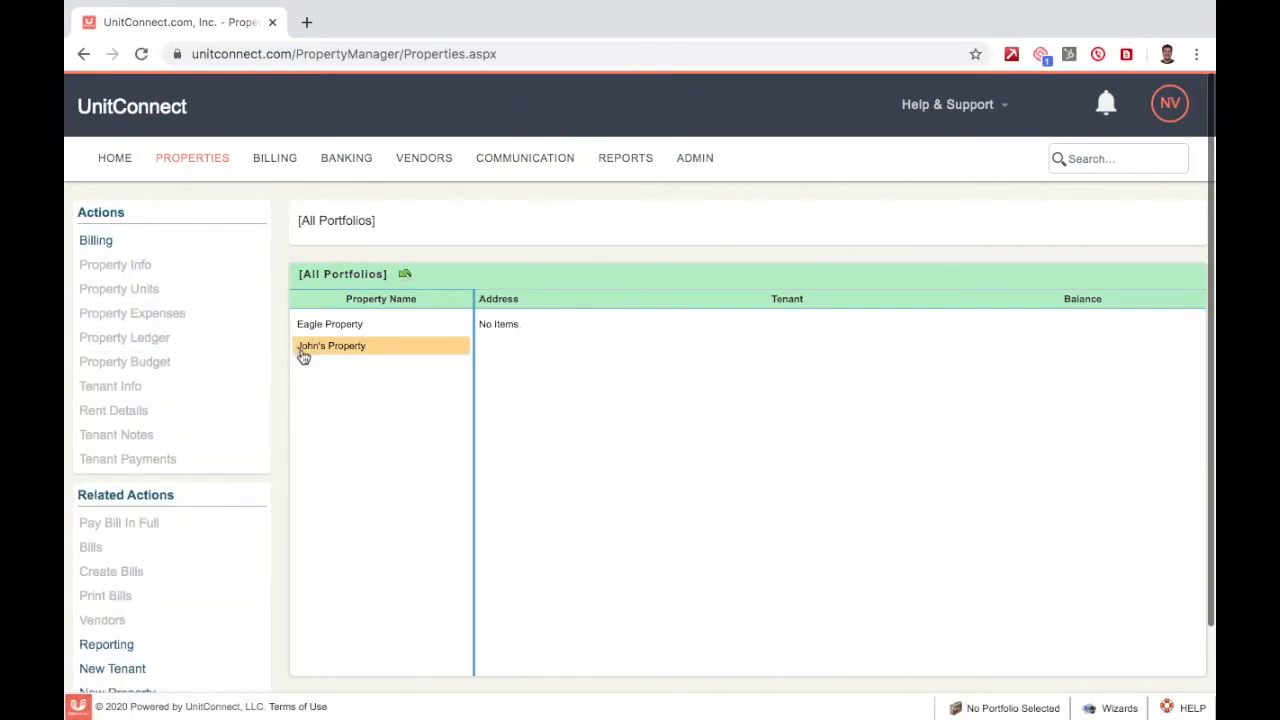
click(304, 350)
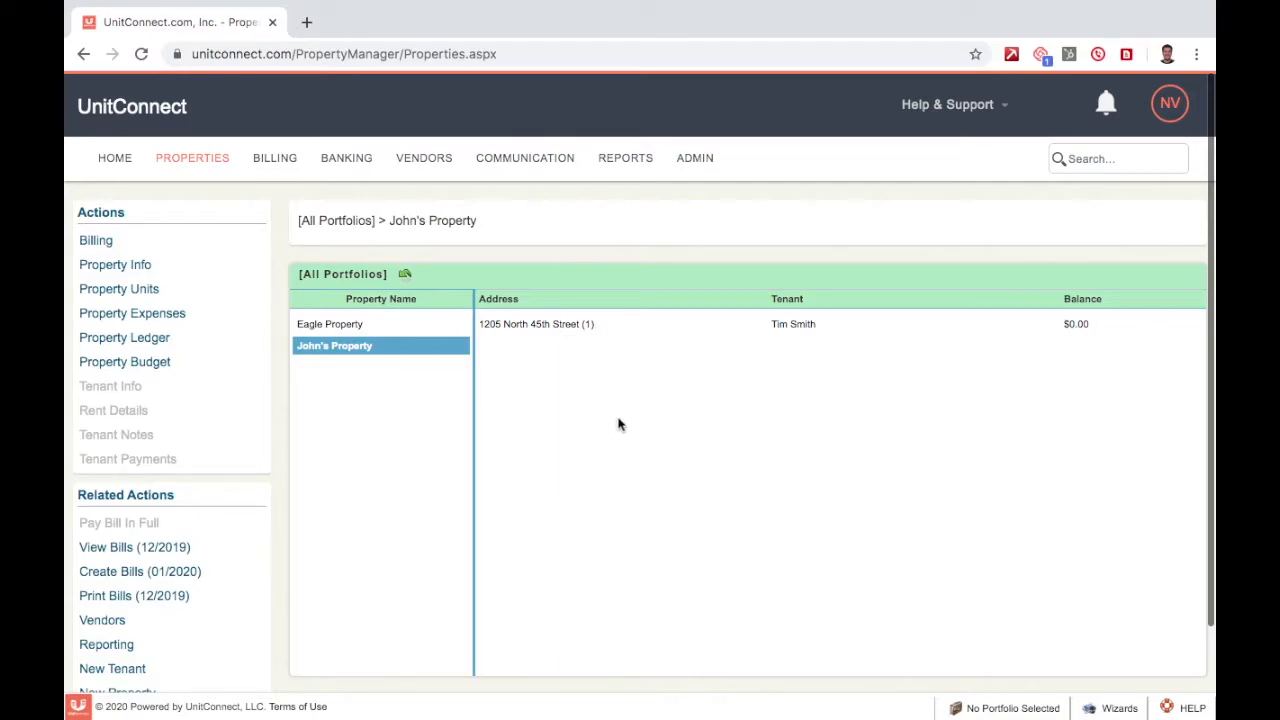
click(817, 334)
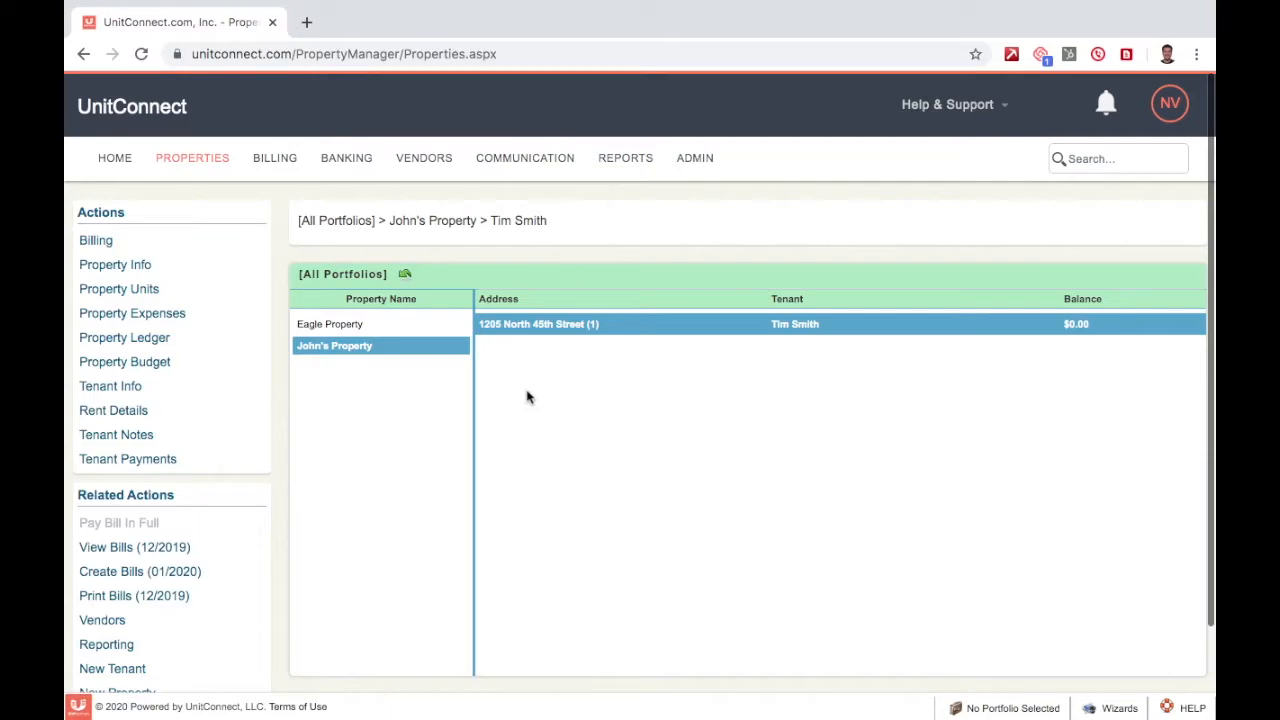
- On the Billing page, expand the search, printing and Create New Bills sections
click(278, 165)
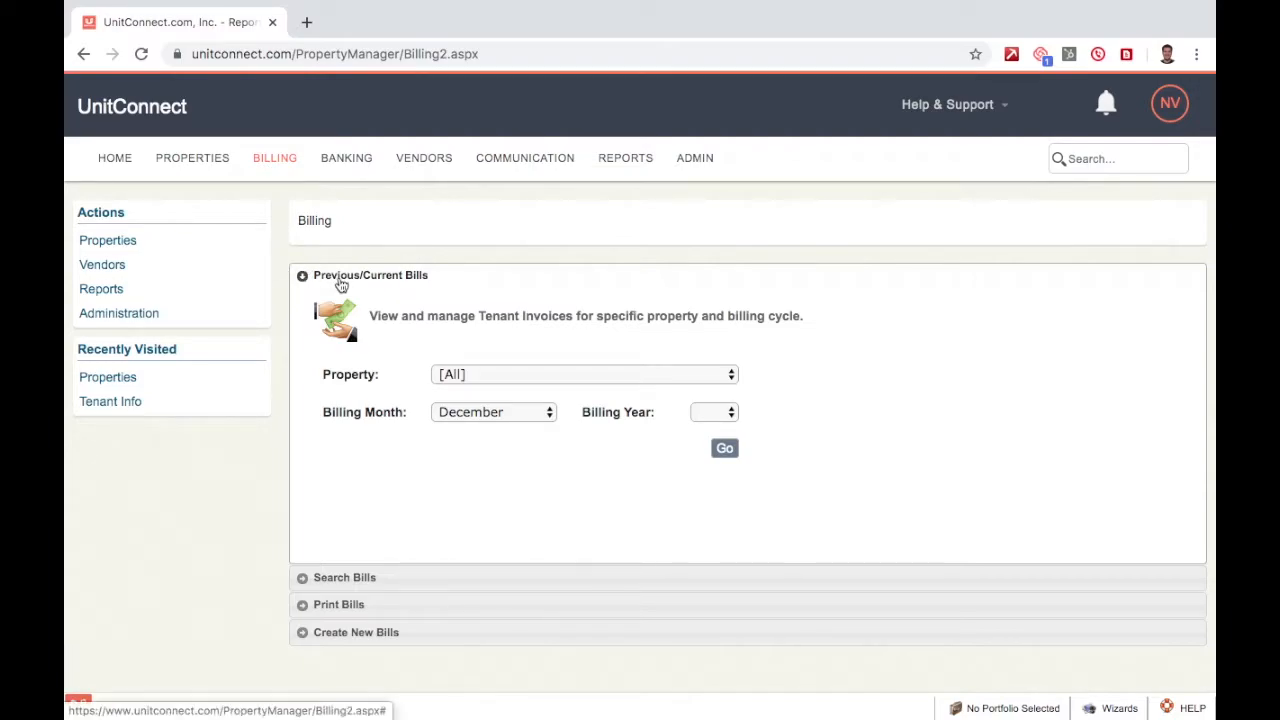
click(346, 577)
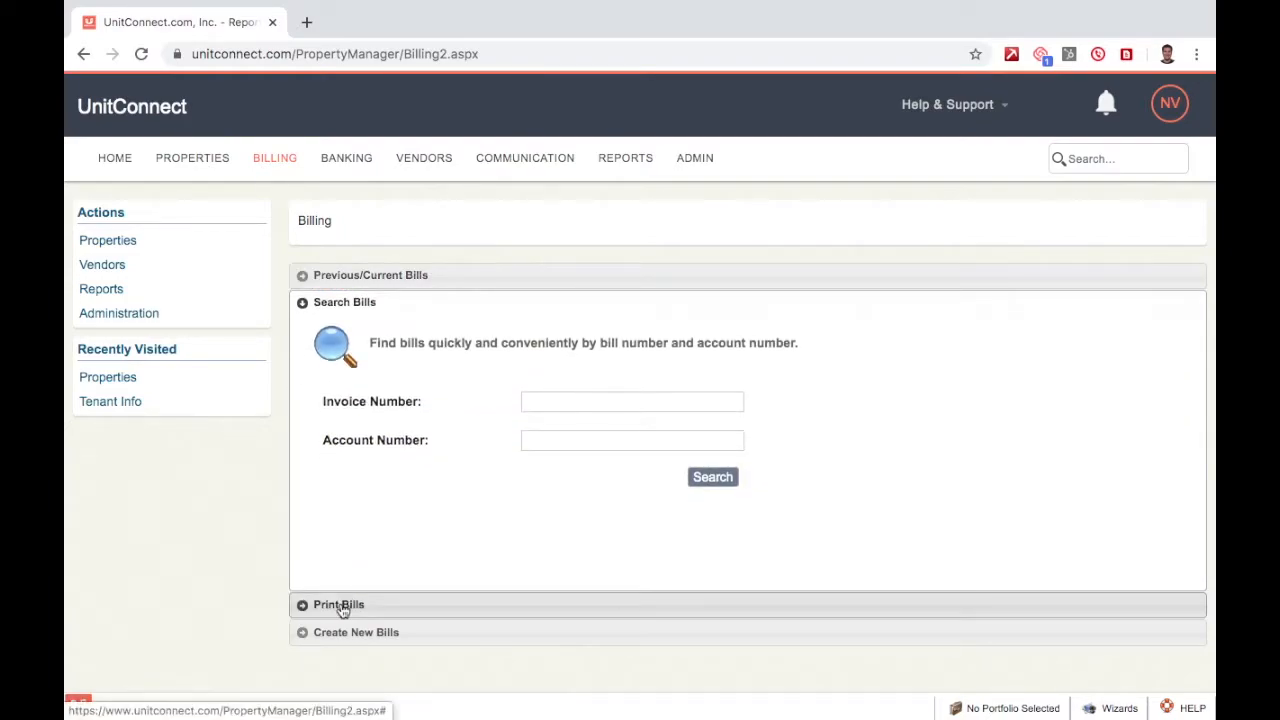
click(341, 606)
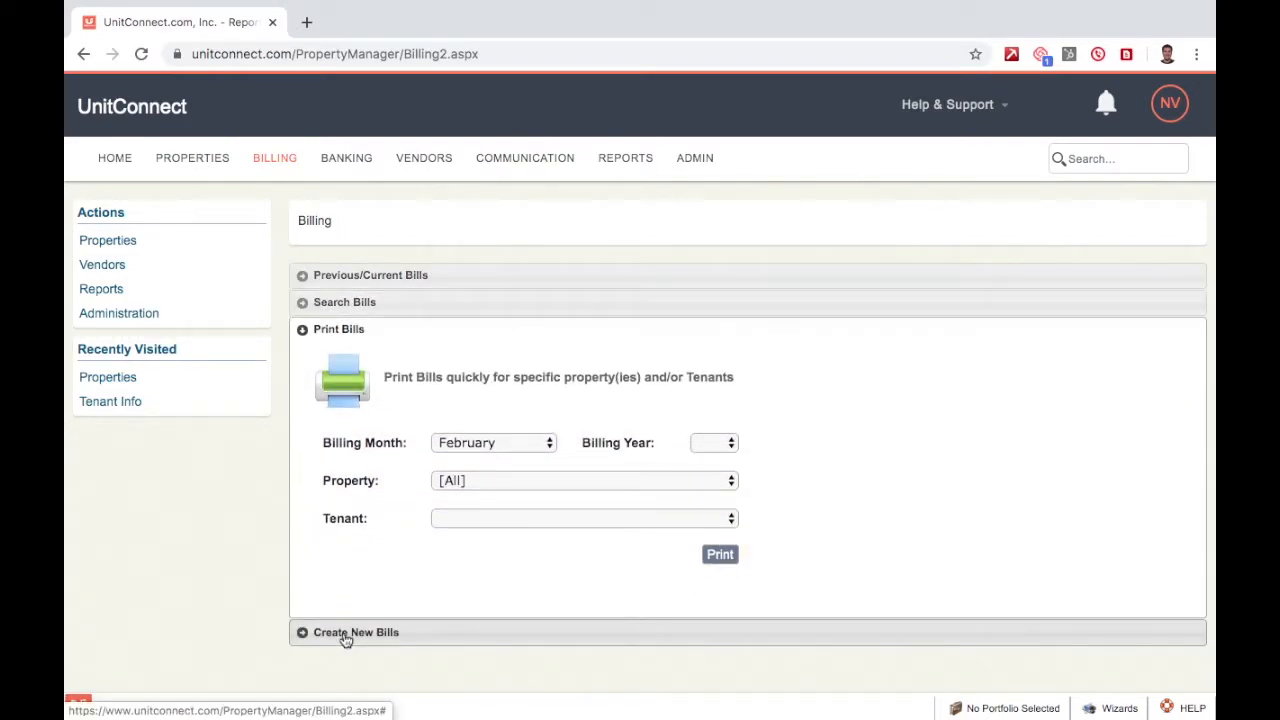
click(343, 636)
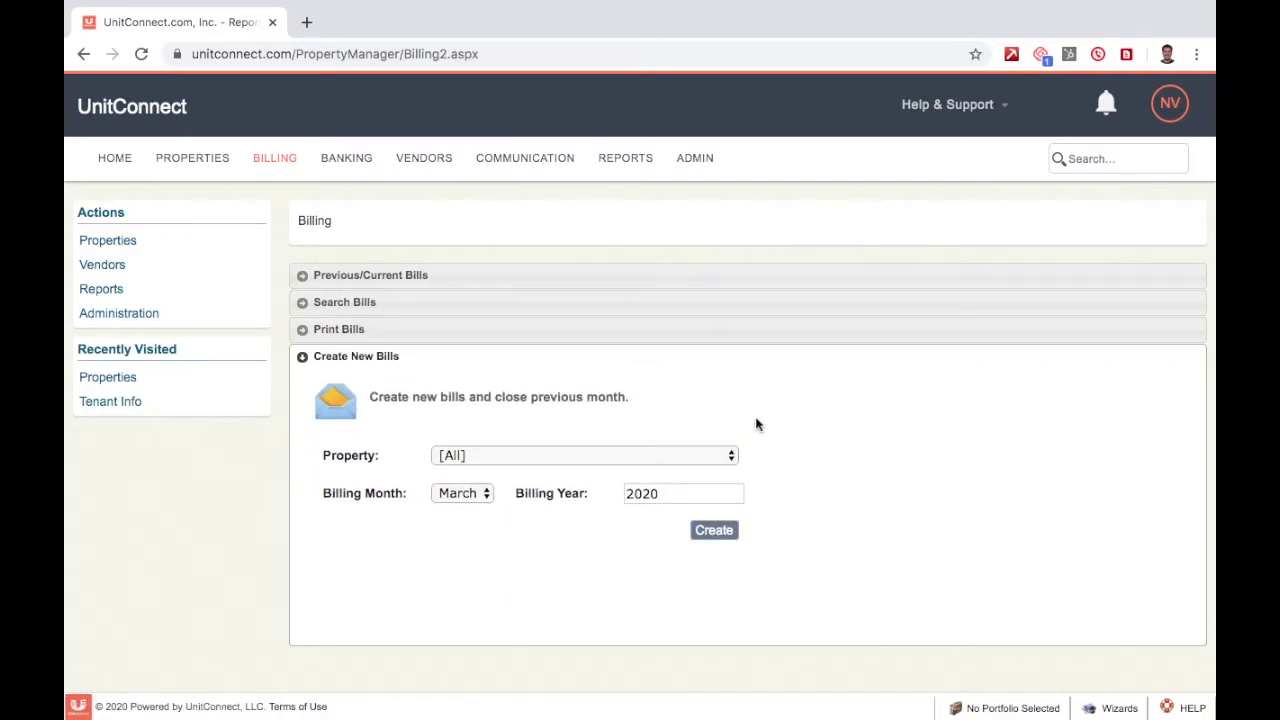
- Create and confirm January 2020 bills for John's Property, then view bill 1001 totalling $1,275.00
click(530, 456)
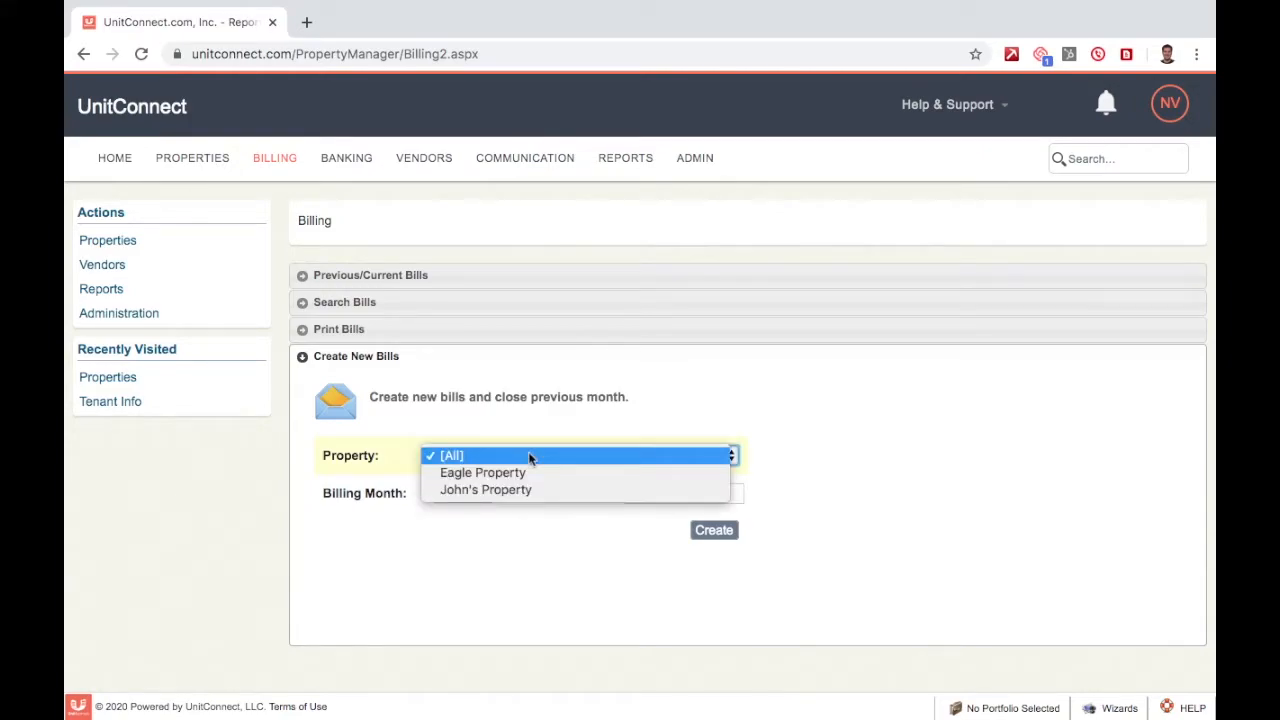
click(600, 491)
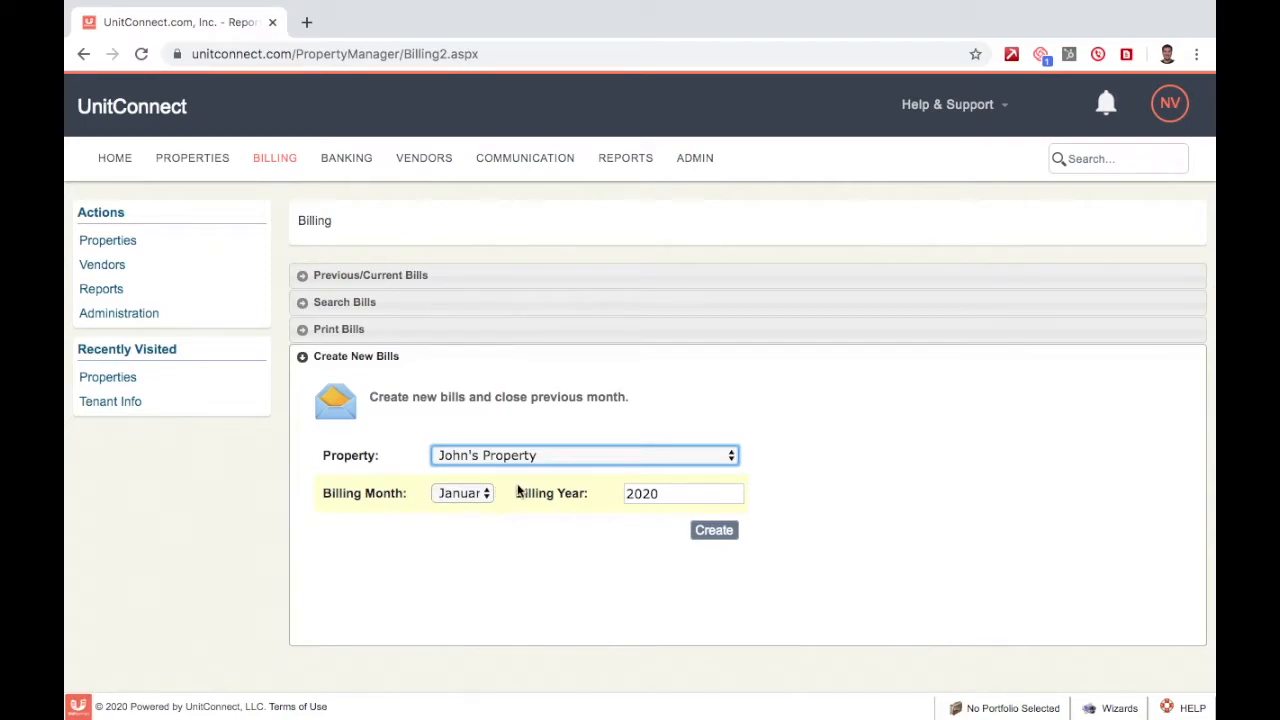
click(715, 532)
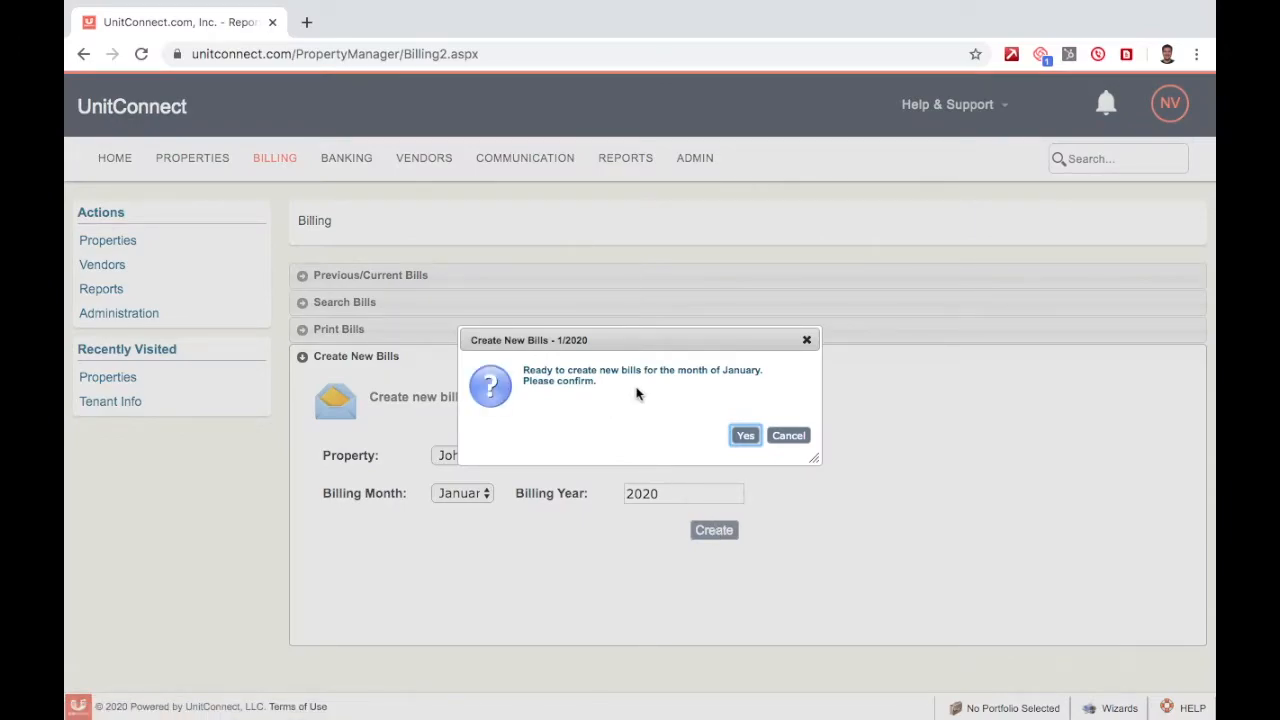
click(747, 436)
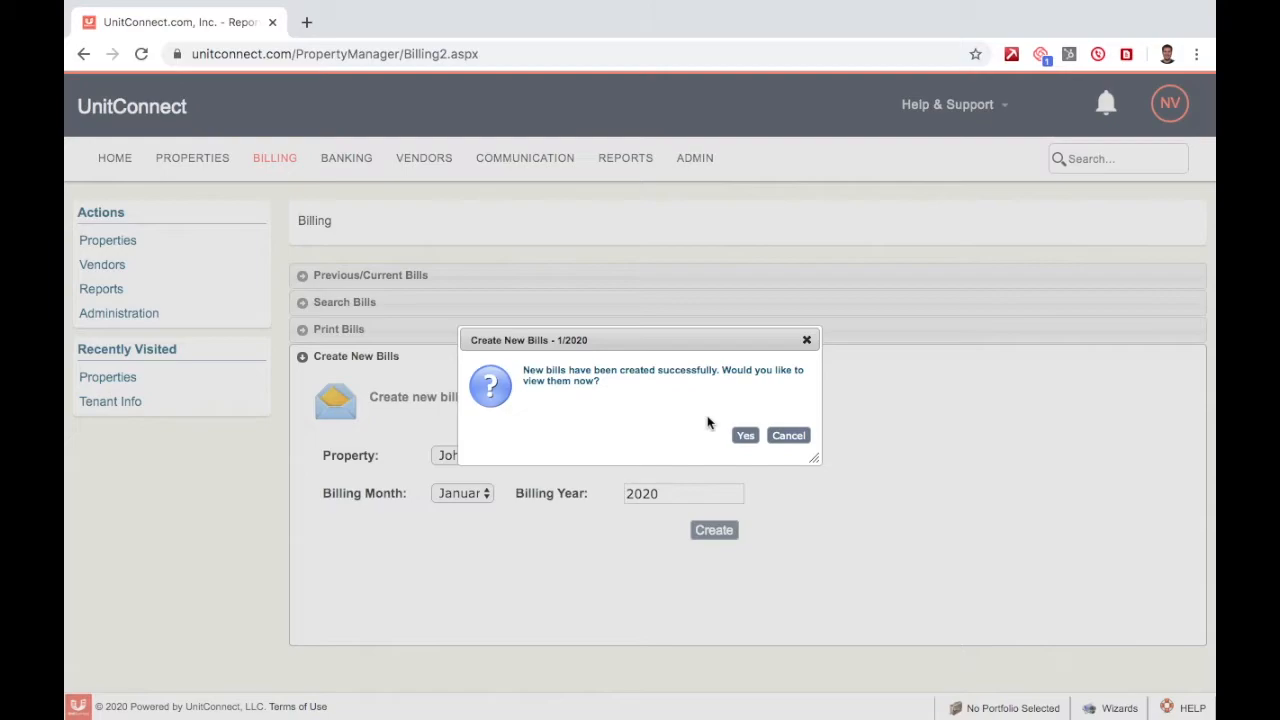
click(746, 435)
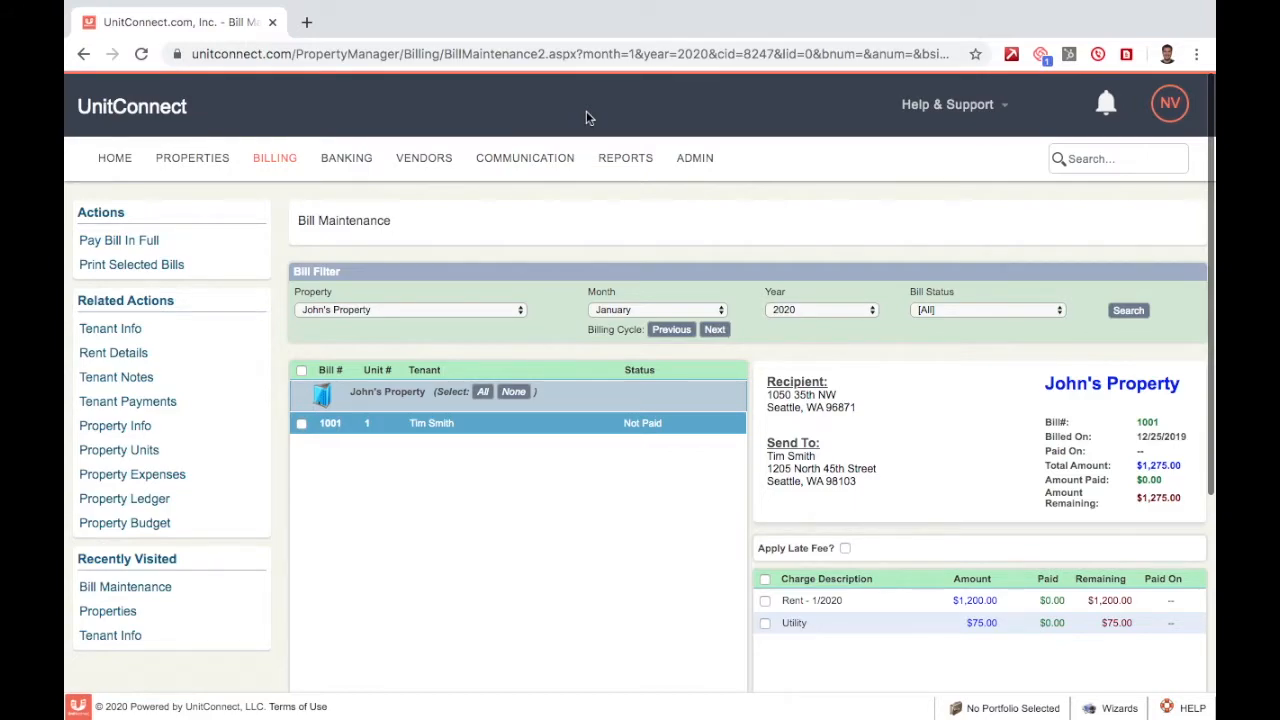
- Load bill 1001's details and enable its $100.00 late fee
scroll(280, 213, down, 1)
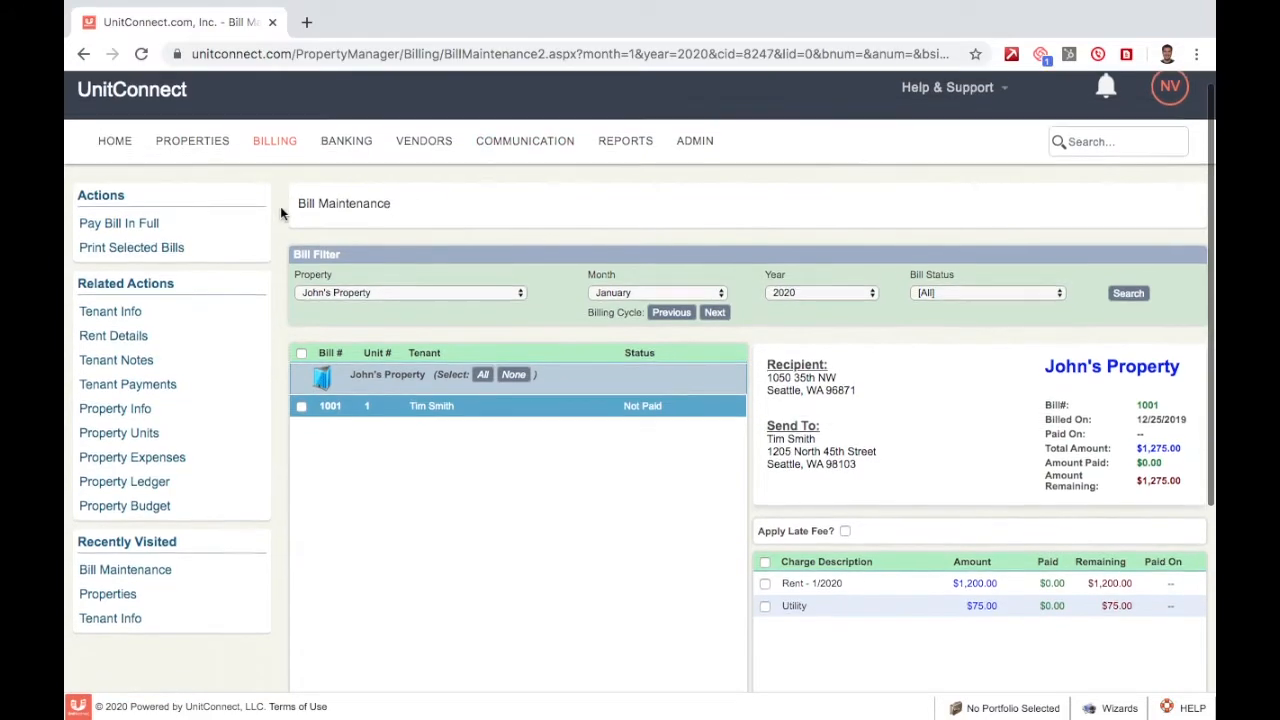
scroll(280, 213, down, 3)
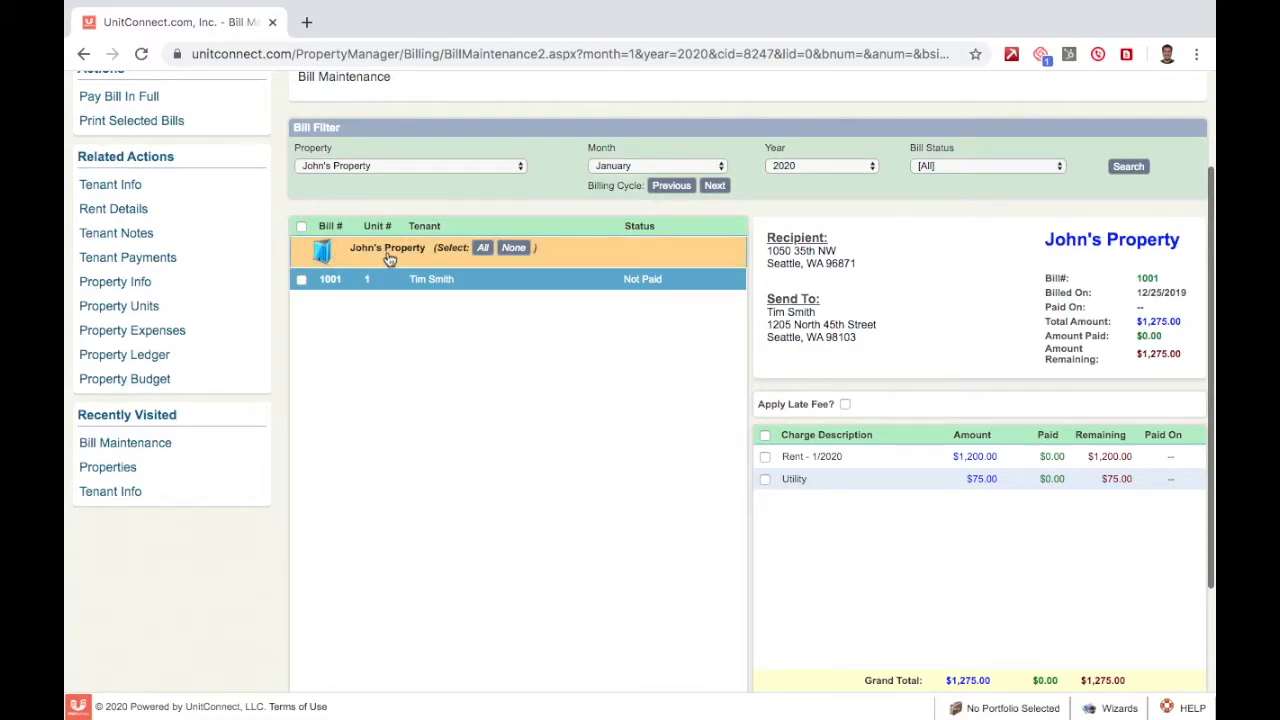
click(487, 282)
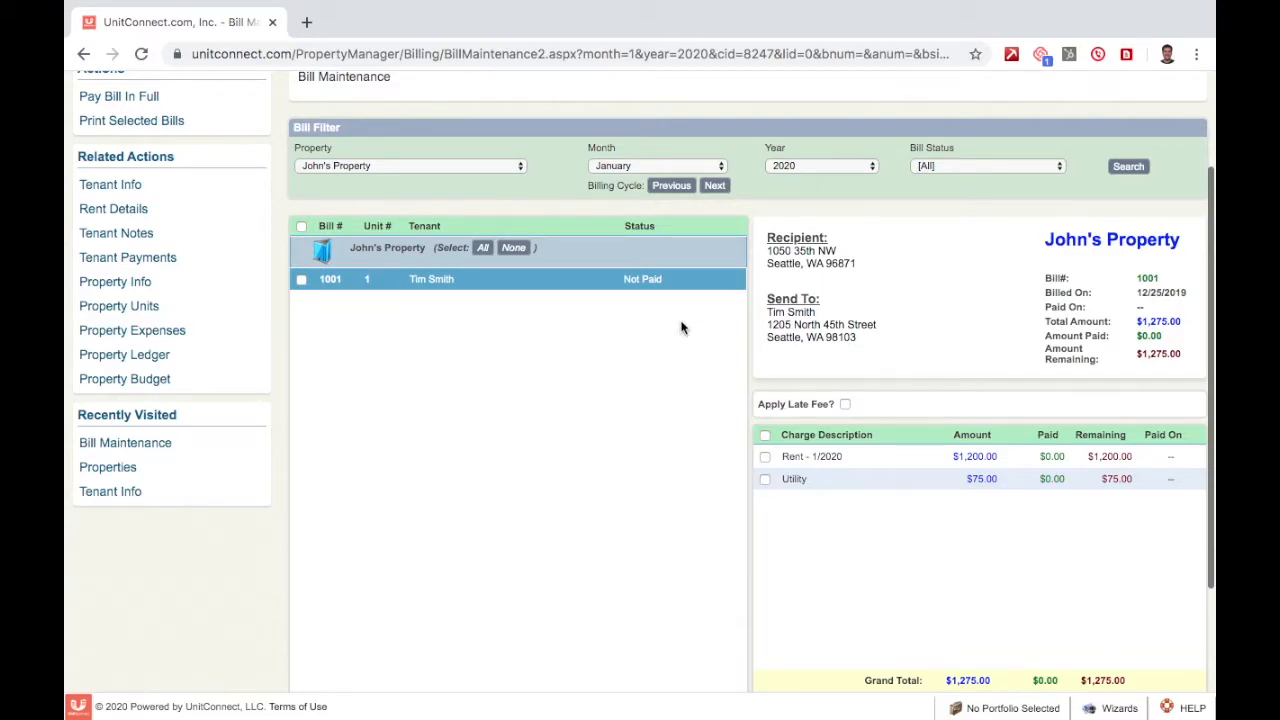
scroll(681, 327, down, 2)
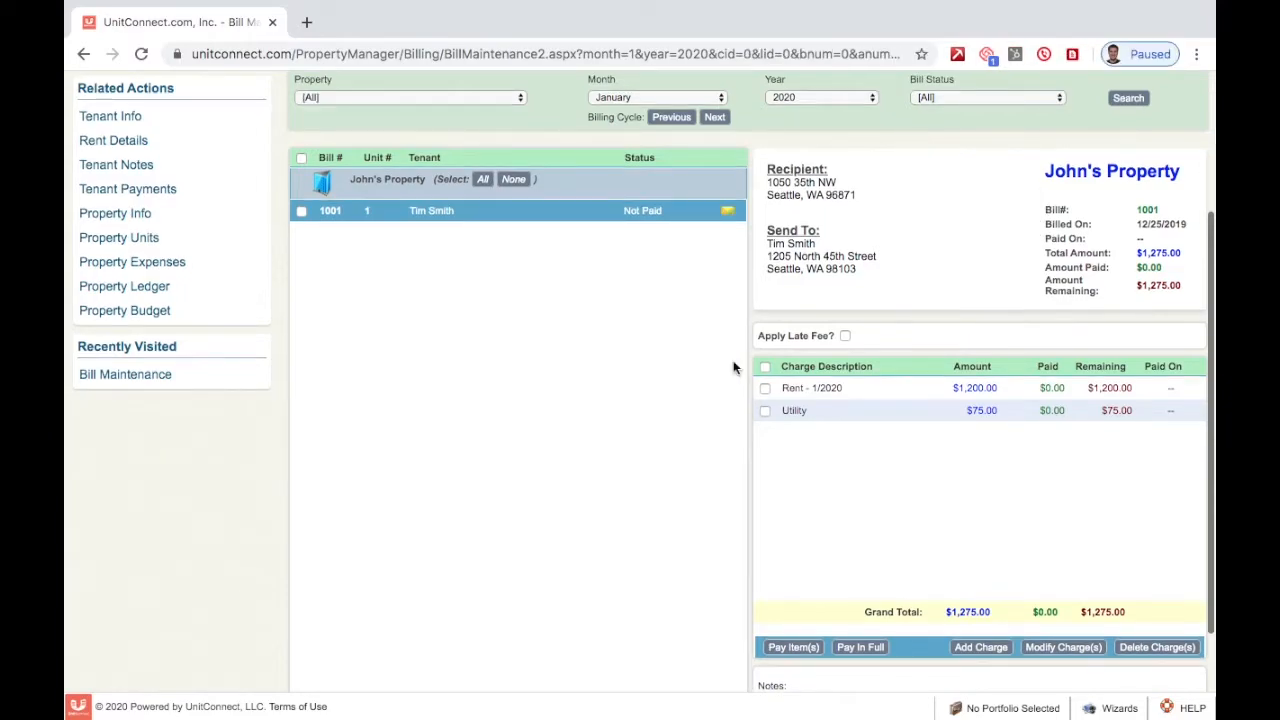
scroll(749, 280, down, 2)
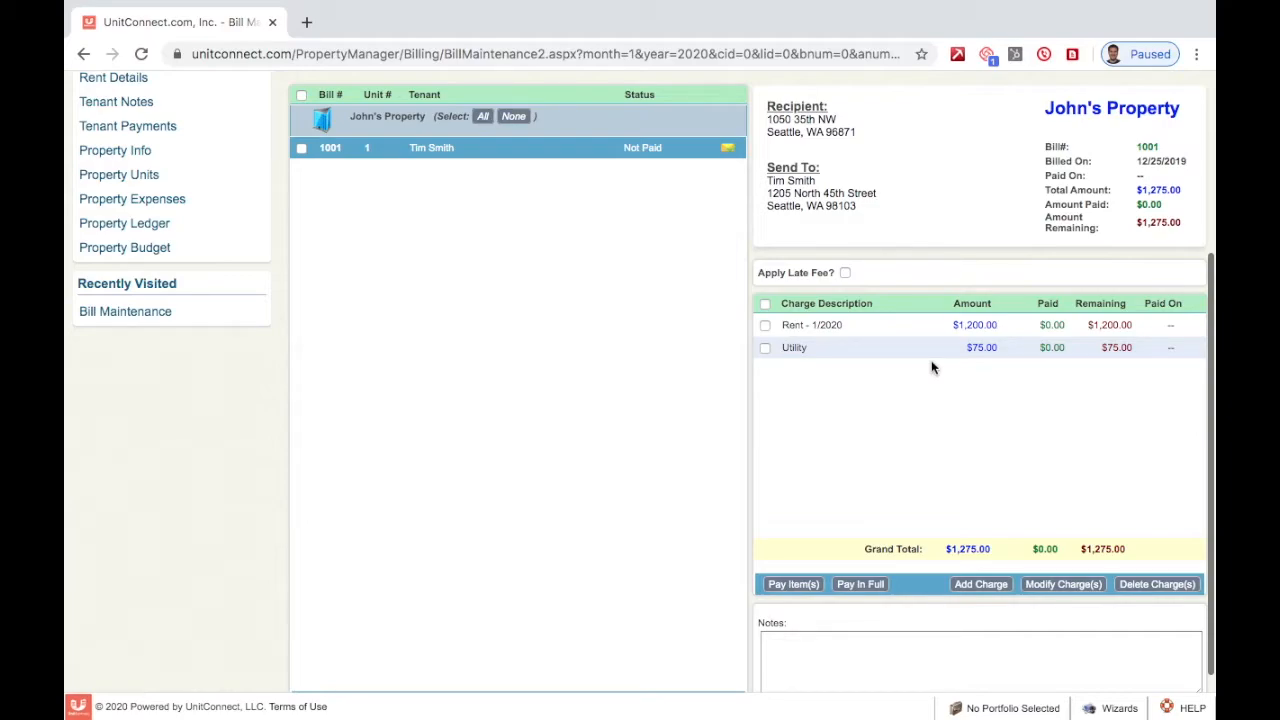
click(845, 273)
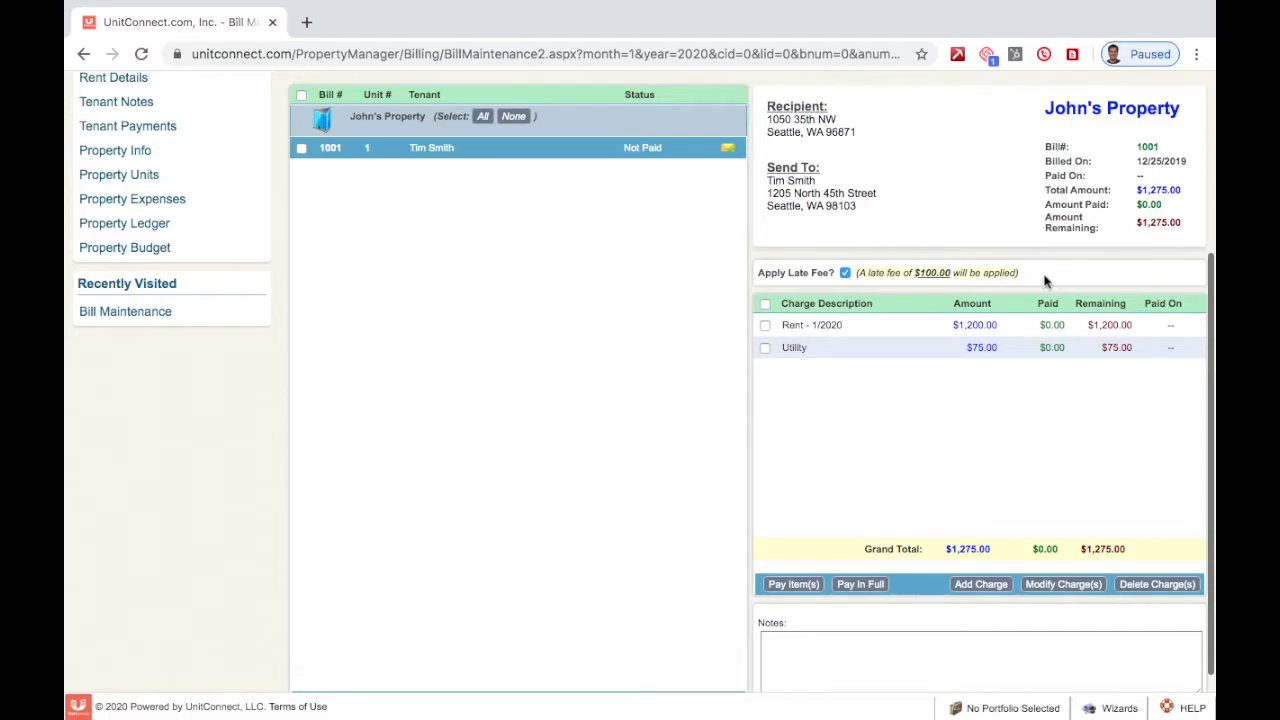
- Change bill 1001's late fee amount from $100.00 to $150.00
click(936, 276)
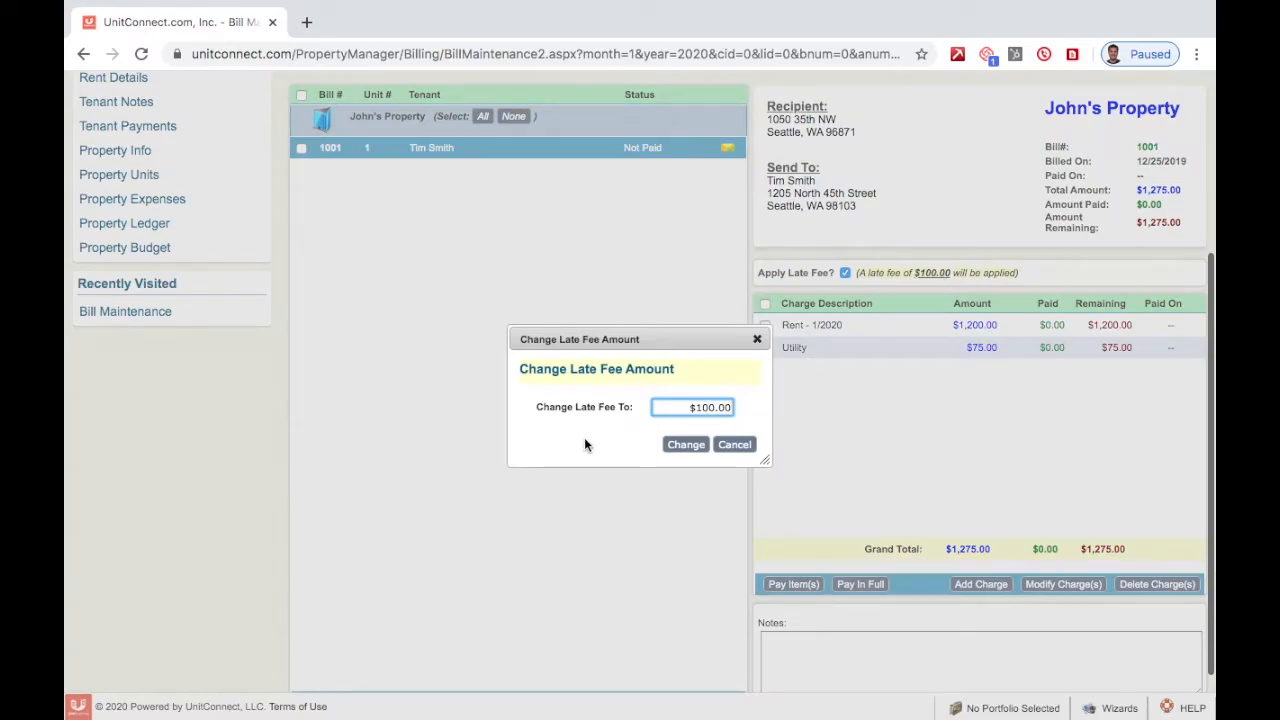
key(BackSpace)
text(5)
click(685, 448)
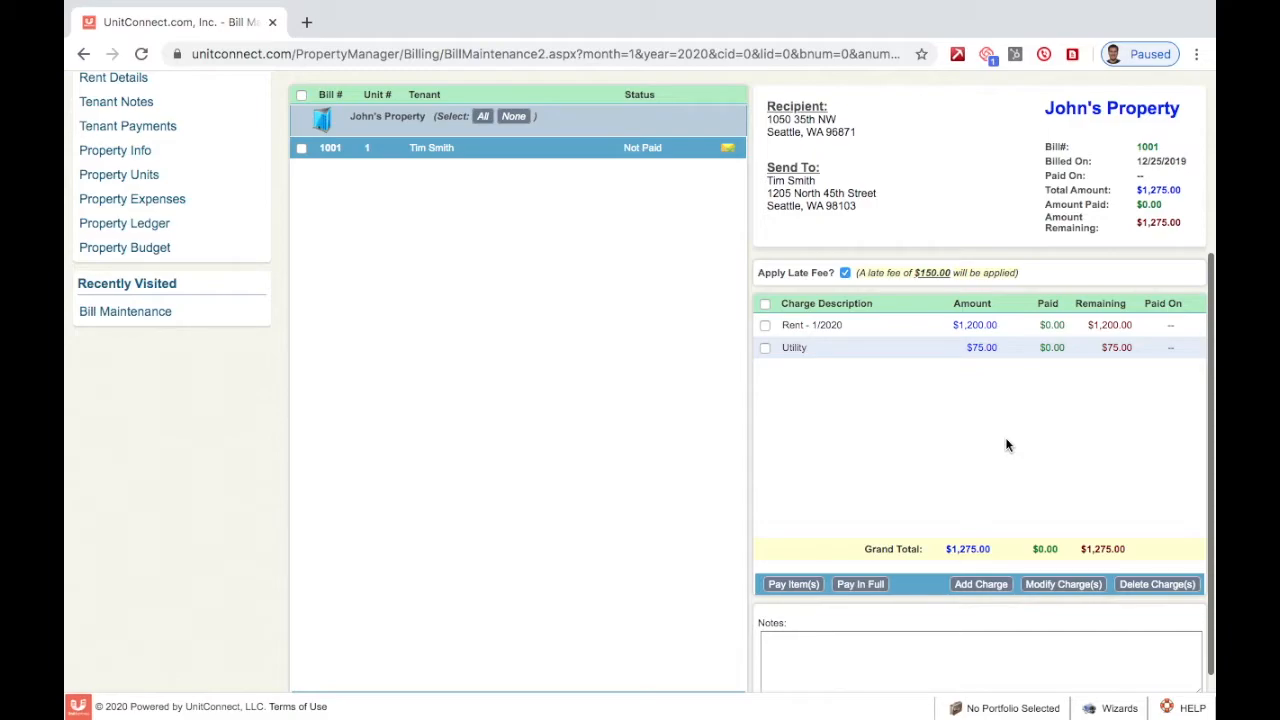
scroll(1015, 415, down, 1)
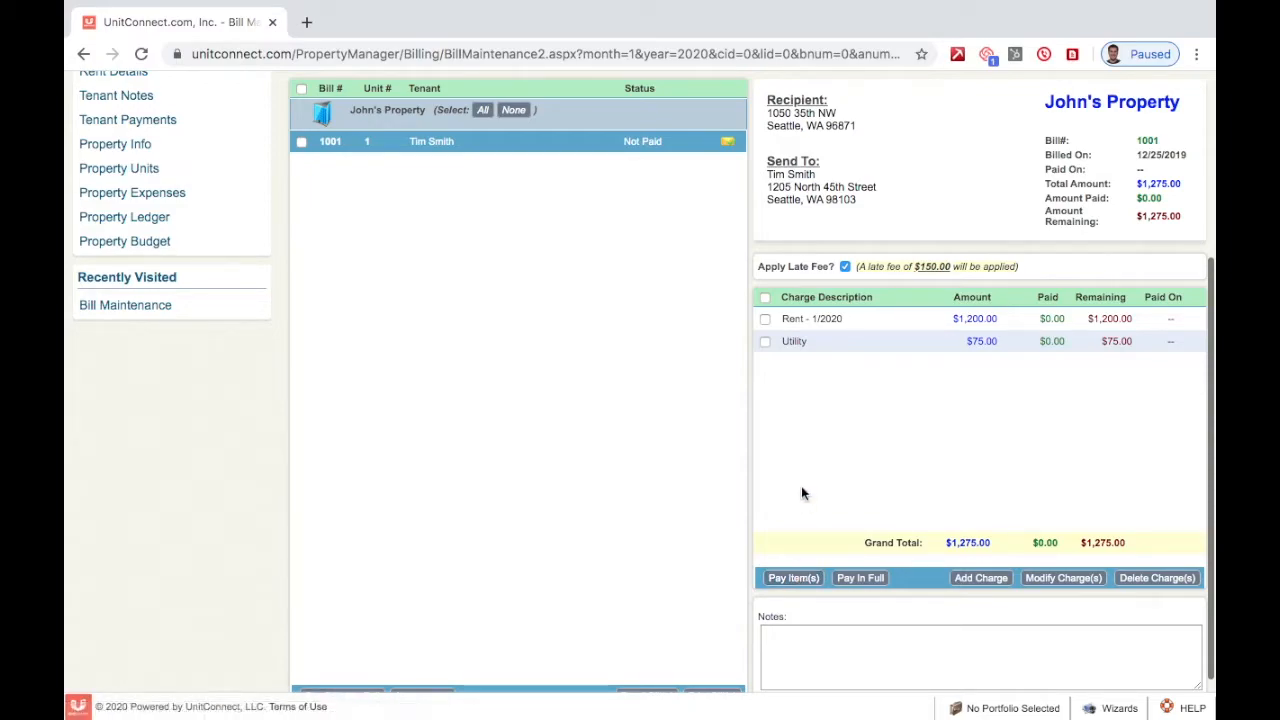
- Mark and clear the Rent and Utility charges, leaving none marked, and open a blank Add Charge form
click(764, 320)
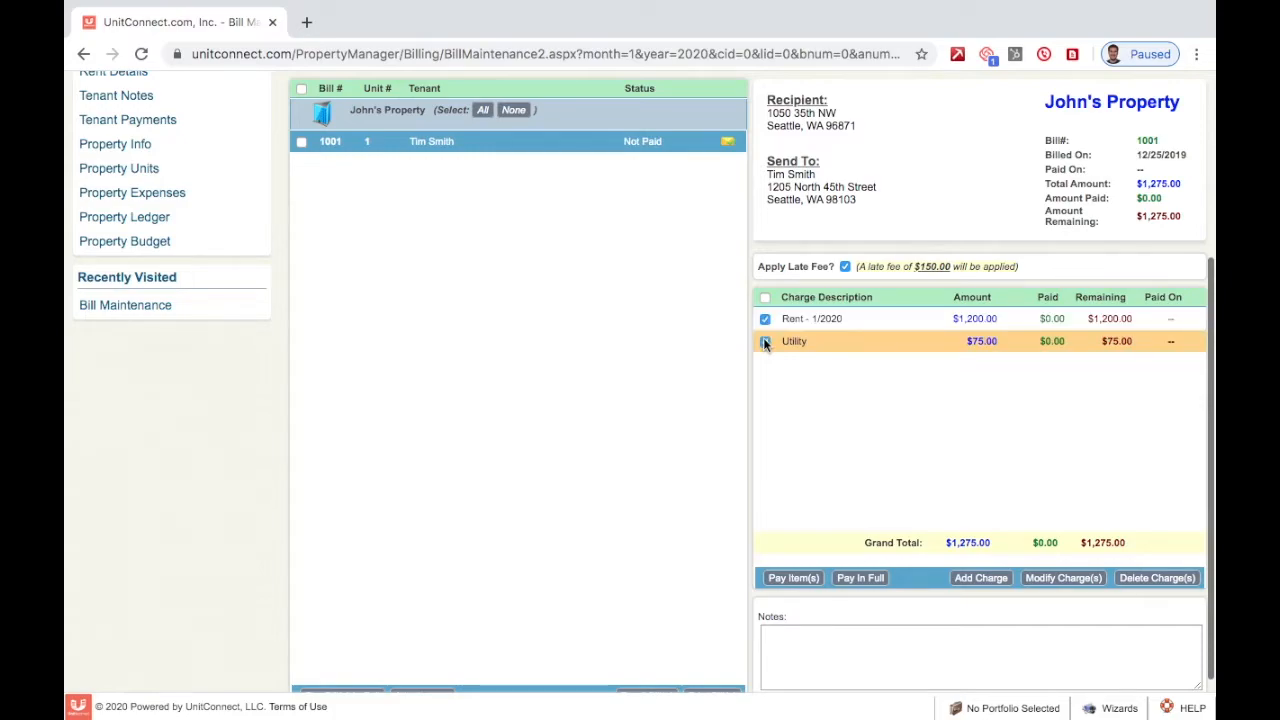
click(764, 340)
click(765, 297)
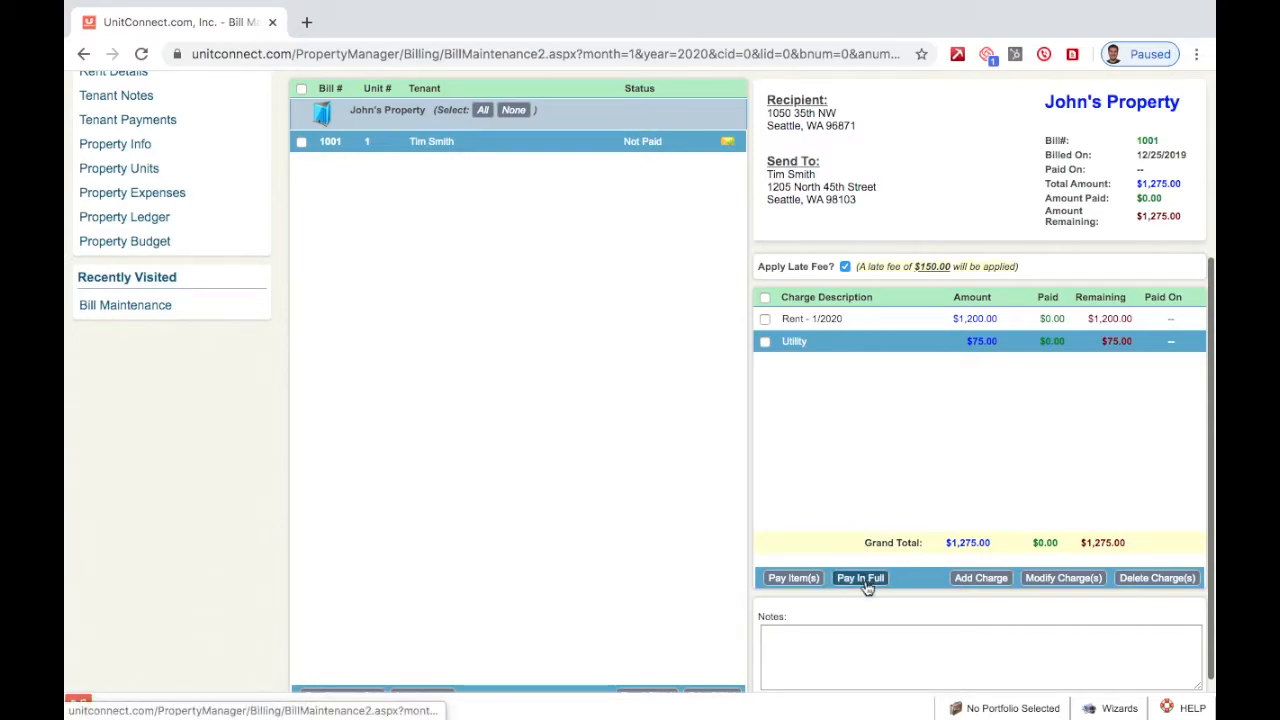
click(765, 296)
click(766, 297)
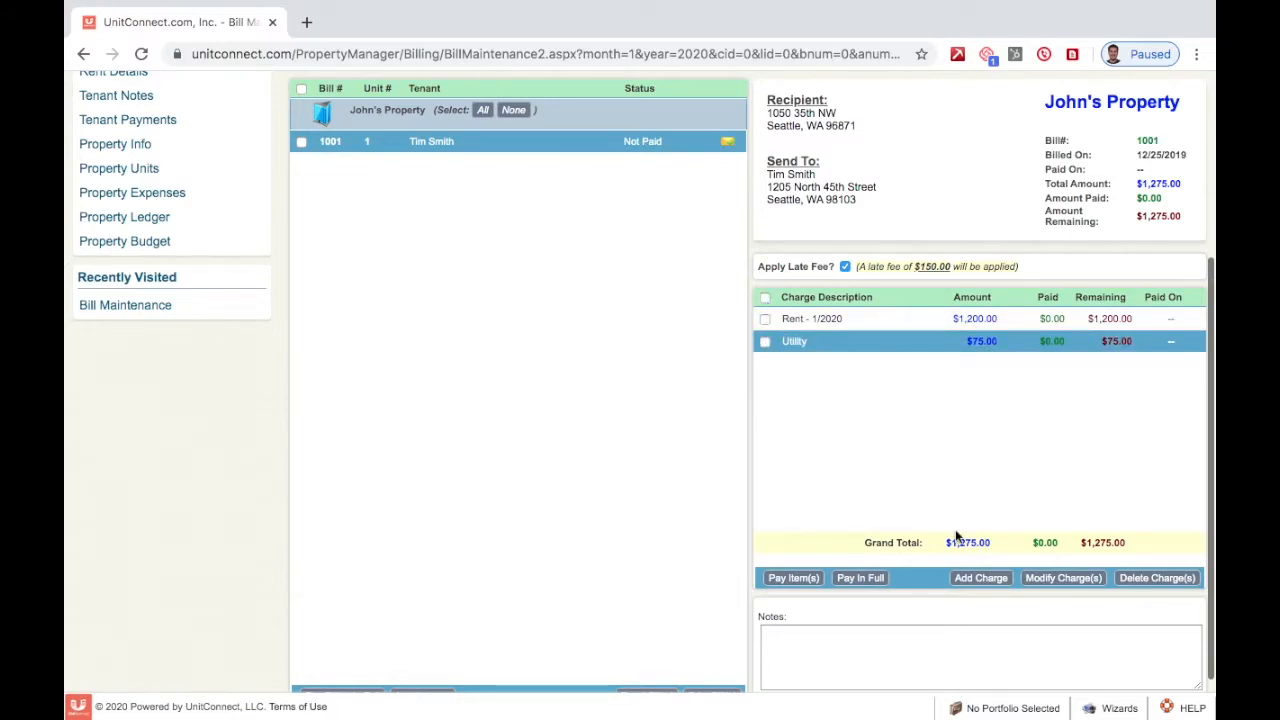
click(981, 578)
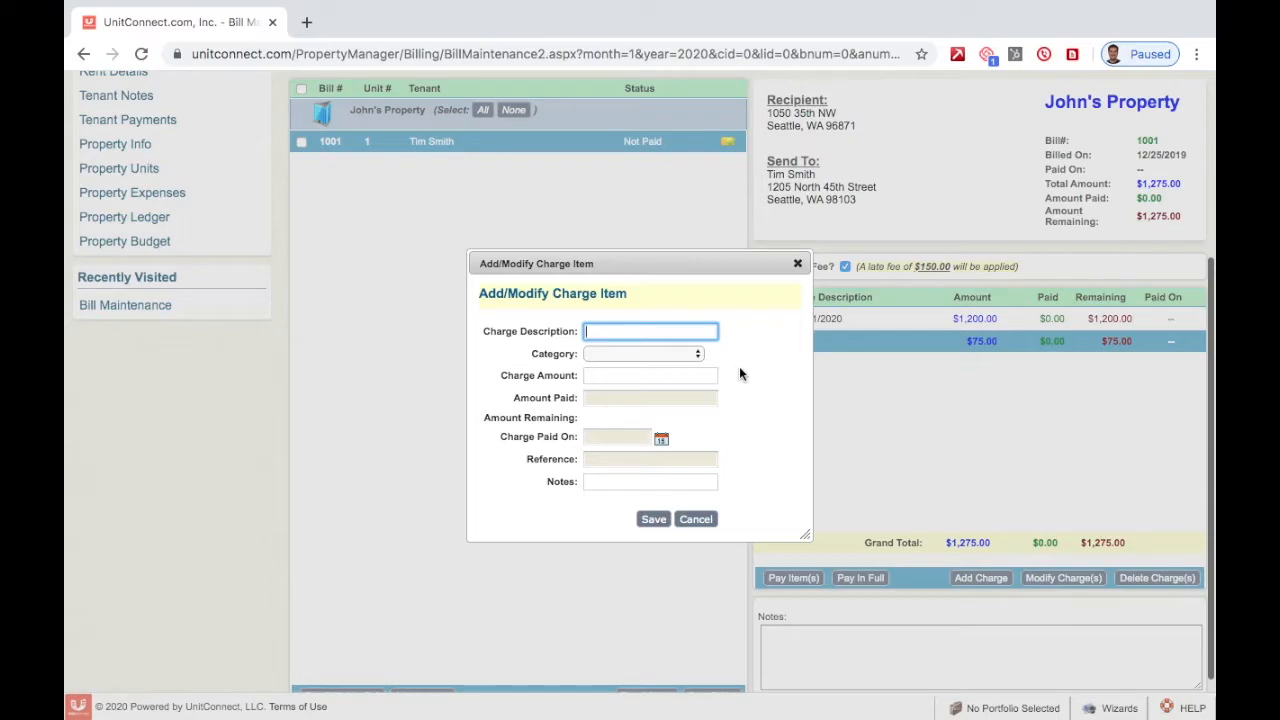
- Add a $50.00 'Utility' charge in category Utilities - Electric, raising the total to $1,325.00
text(Utility)
click(679, 355)
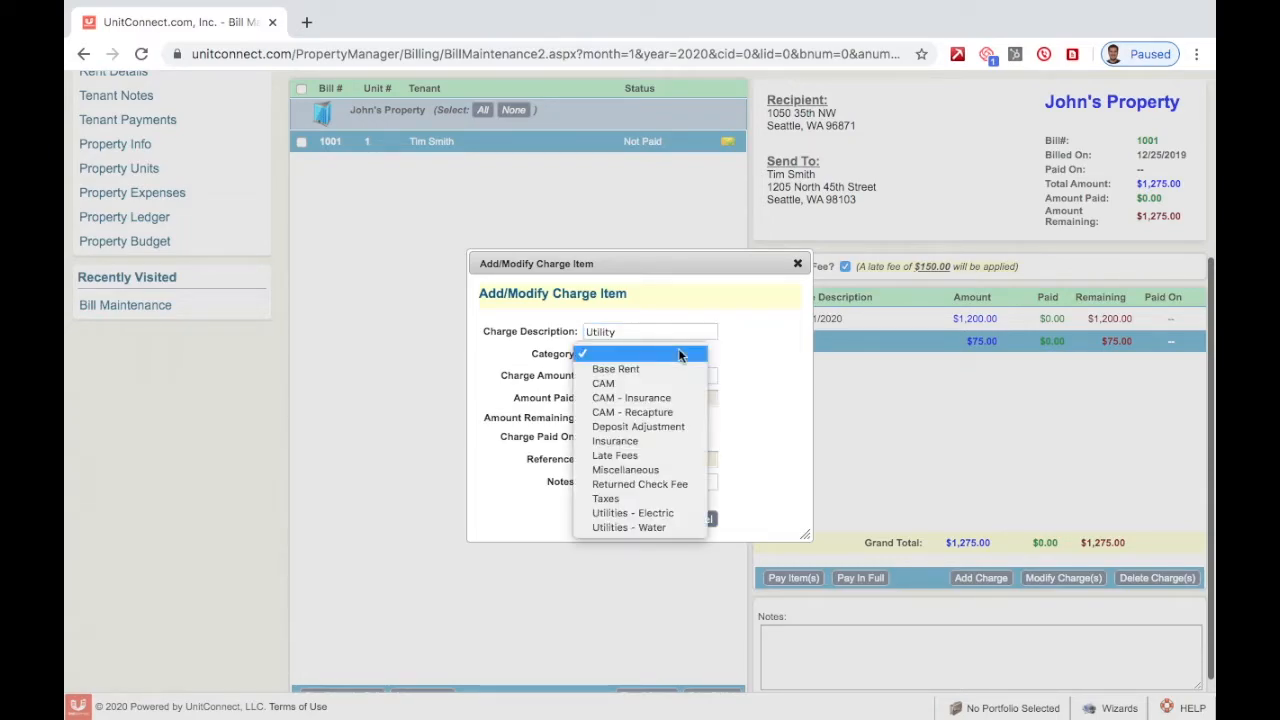
click(678, 516)
click(628, 375)
text(50)
key(Tab)
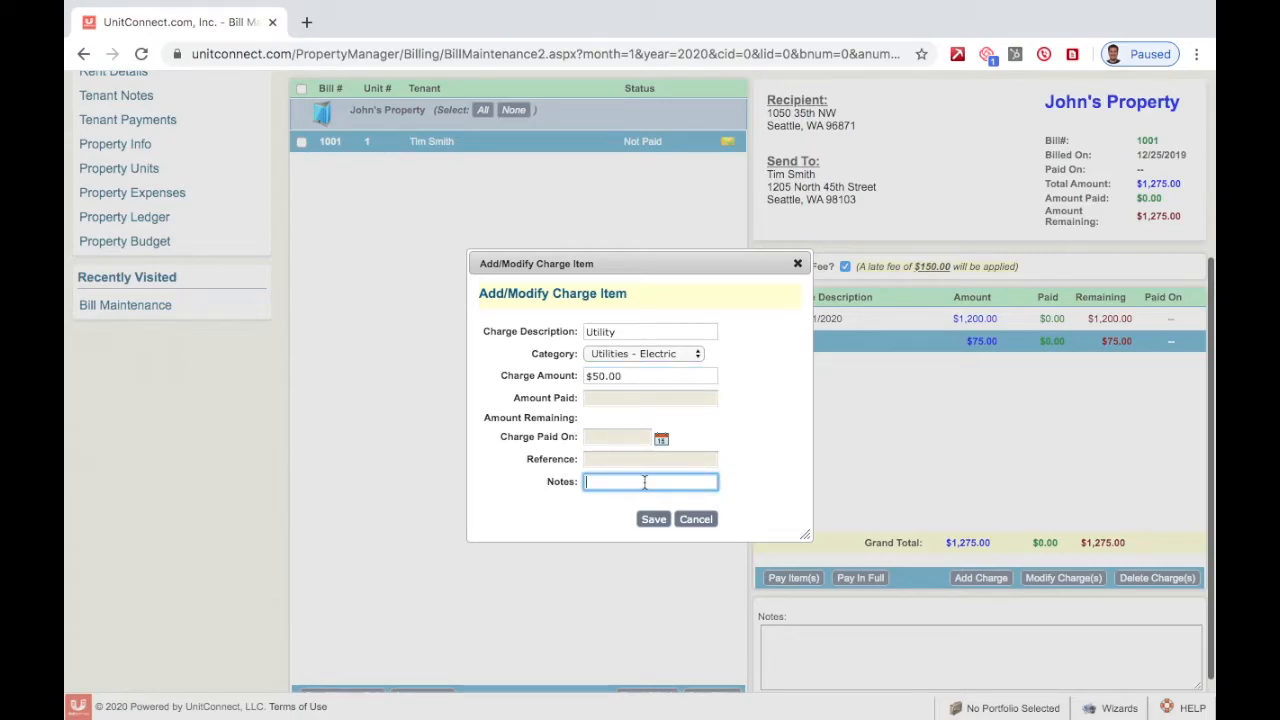
click(650, 522)
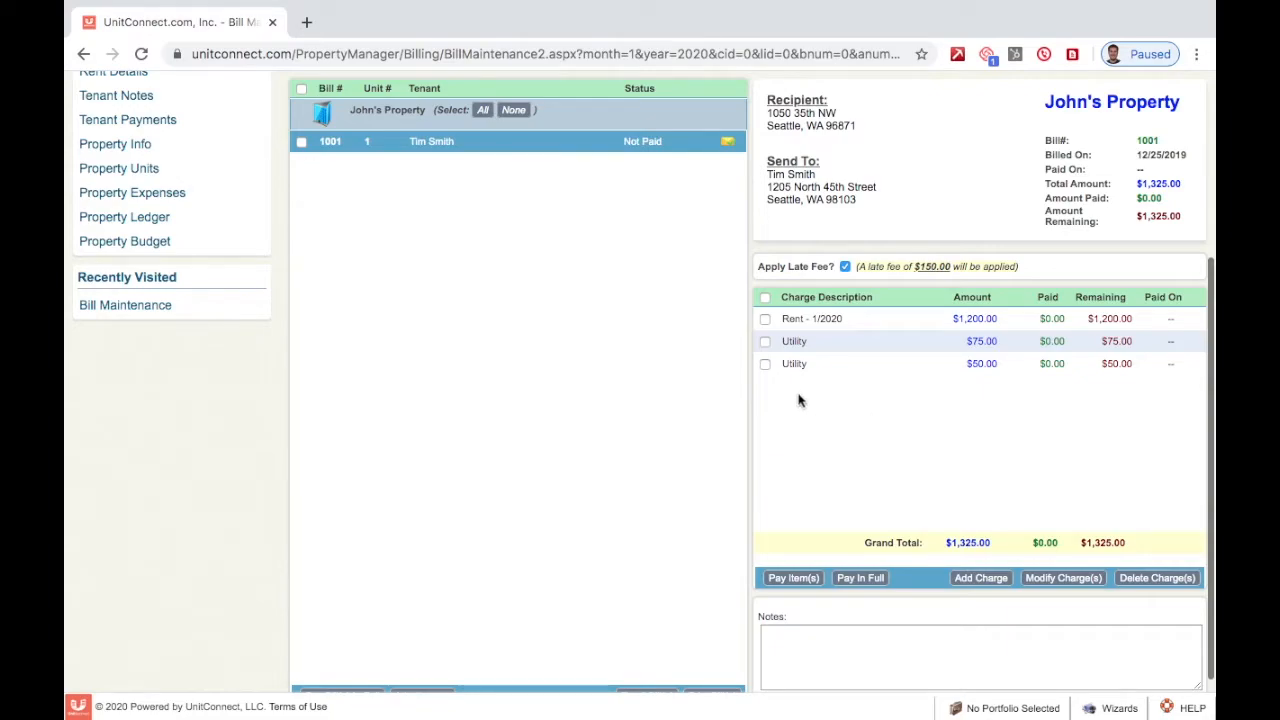
- Open the new $50.00 Utility charge for editing and close it without saving
click(765, 364)
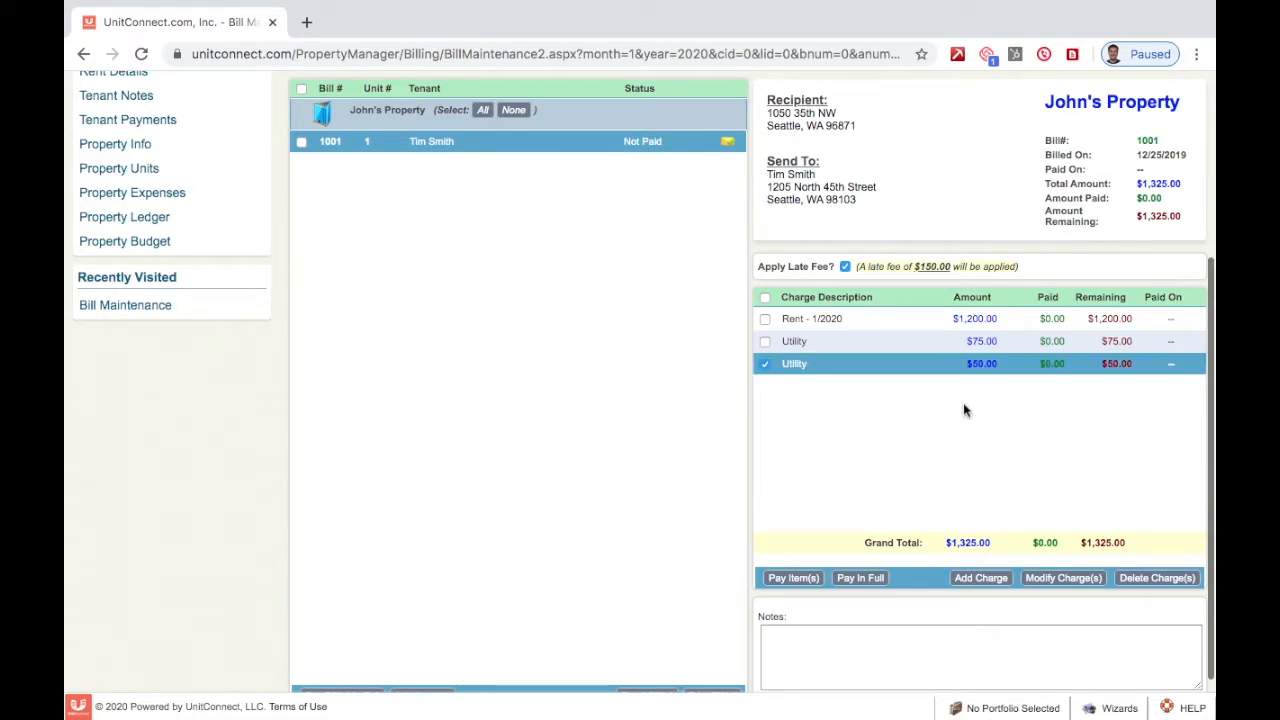
click(1063, 577)
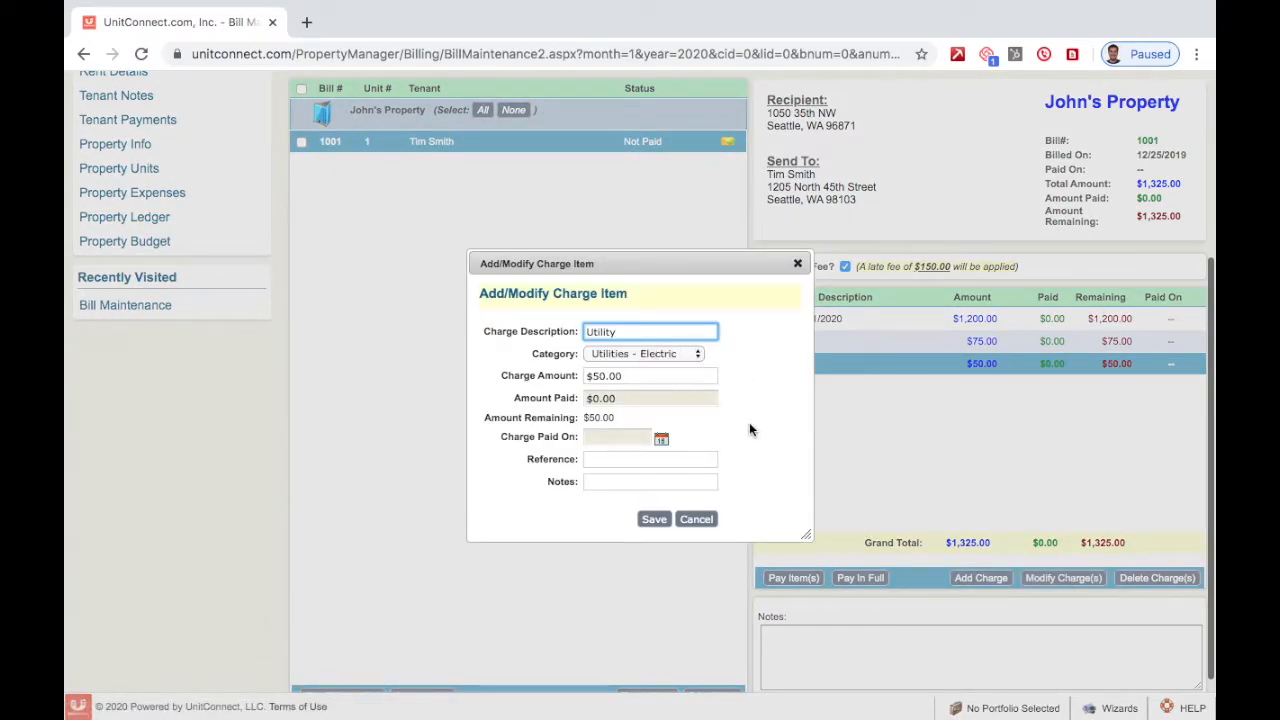
click(798, 266)
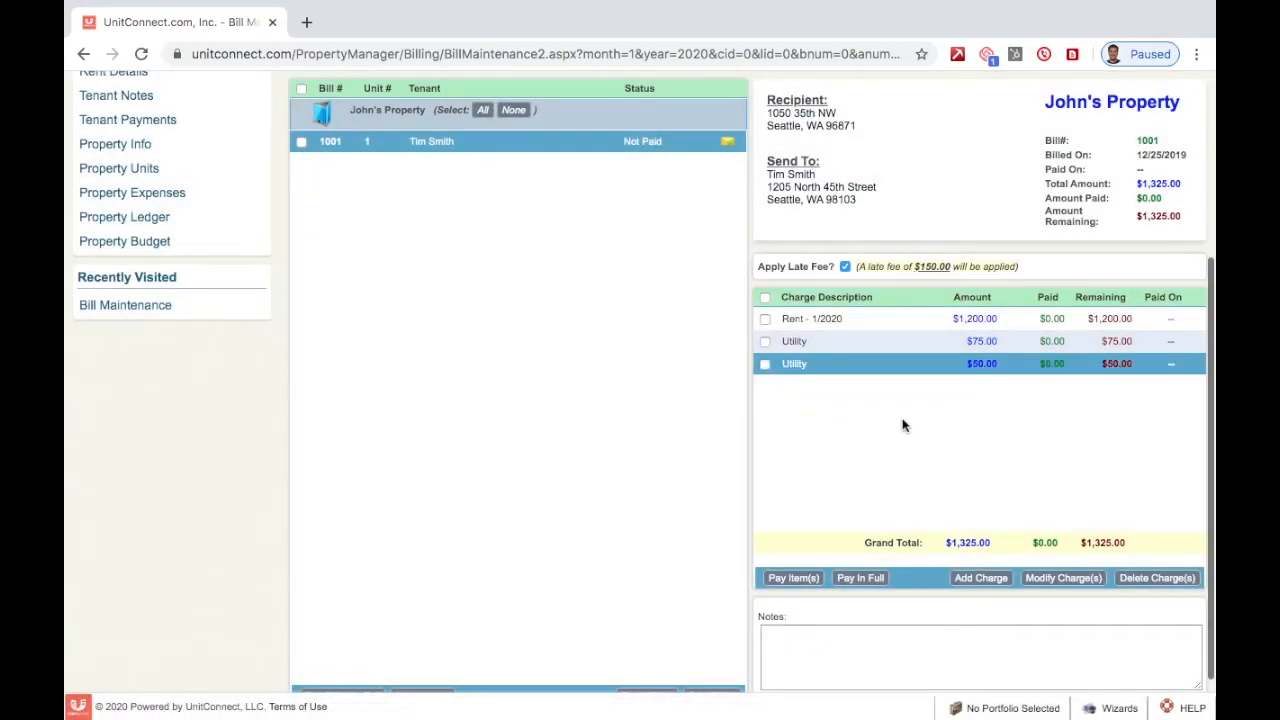
- Delete the $50.00 Utility charge, returning bill 1001 to $1,275.00
click(765, 365)
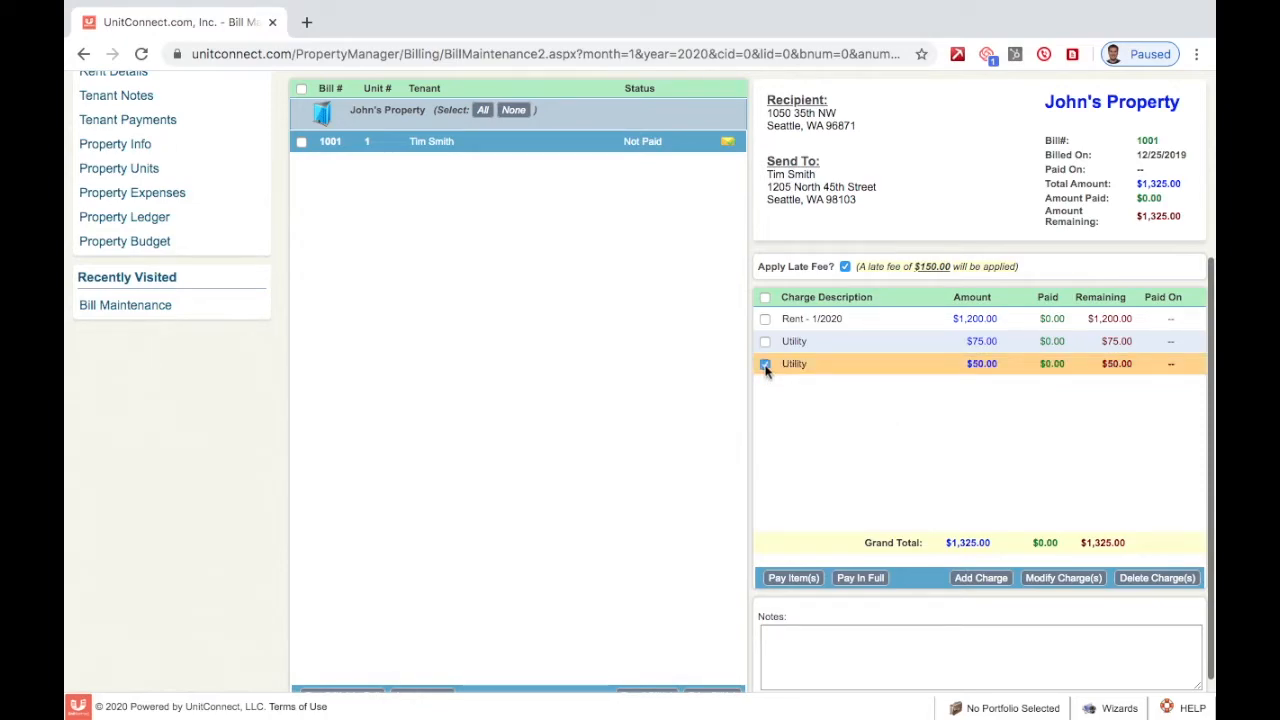
click(1158, 574)
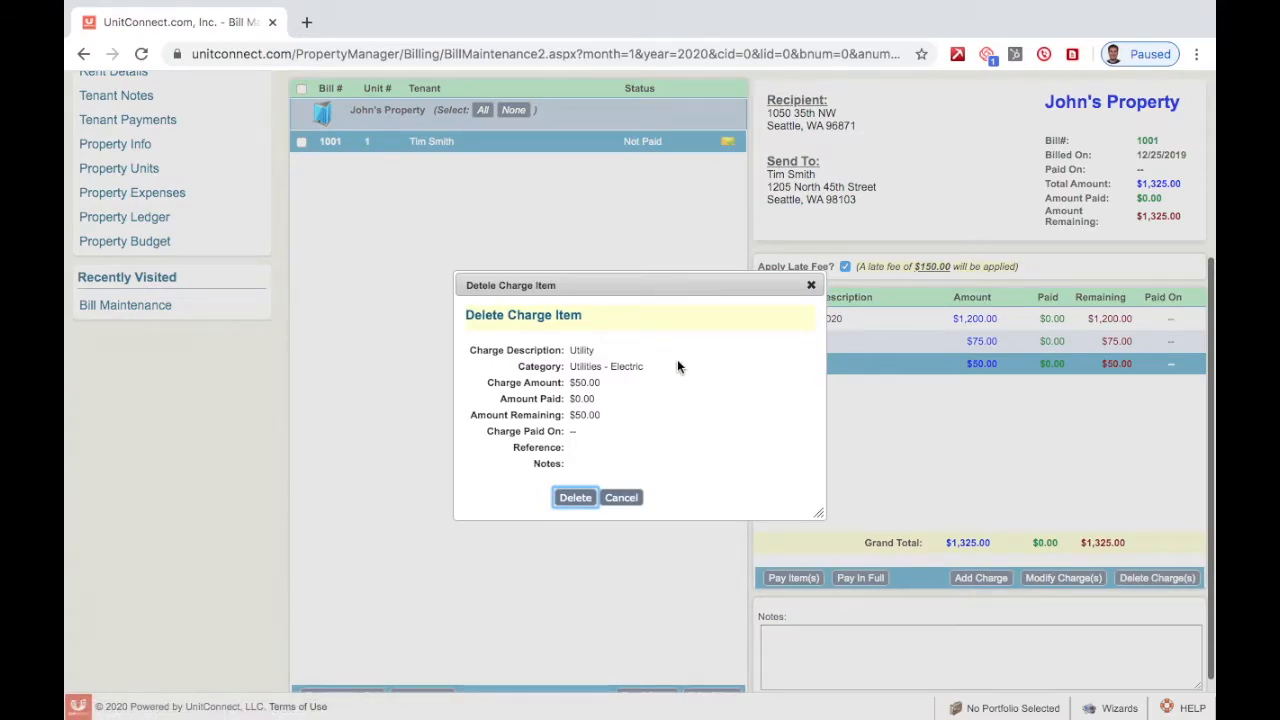
click(576, 499)
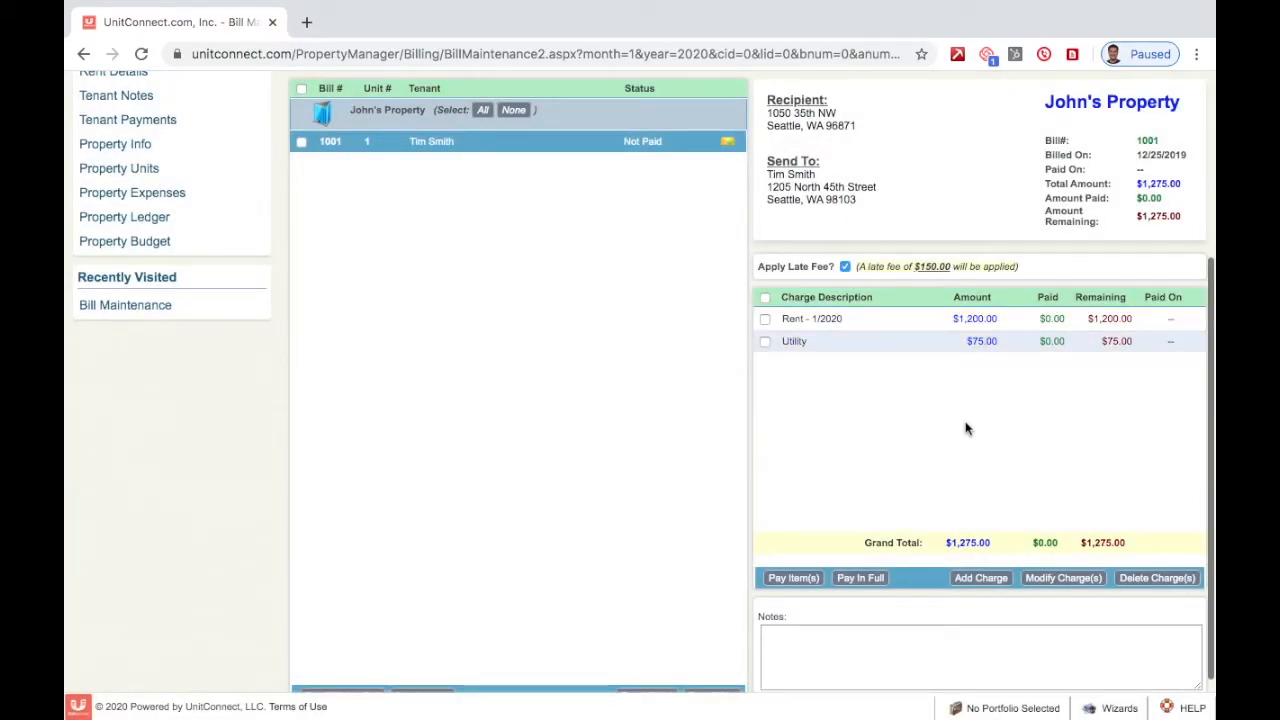
- Tick bill 1001 in the bill list for sending
scroll(838, 418, down, 1)
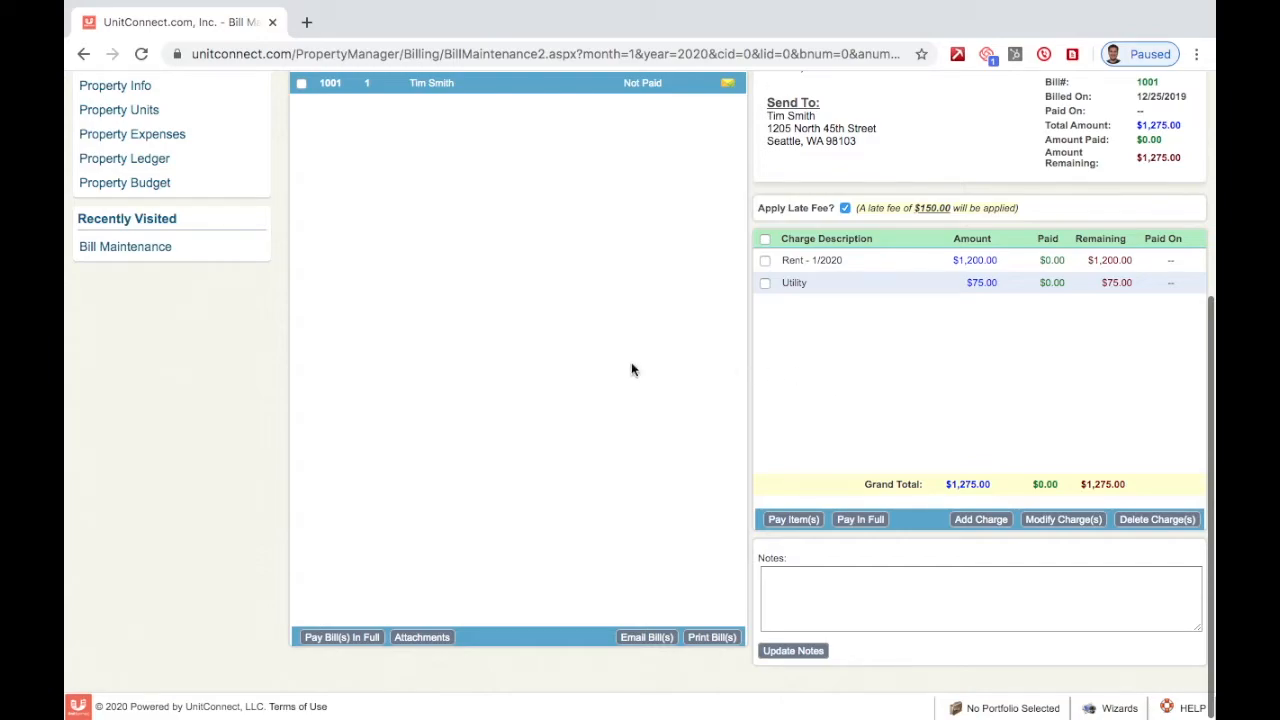
scroll(631, 365, up, 1)
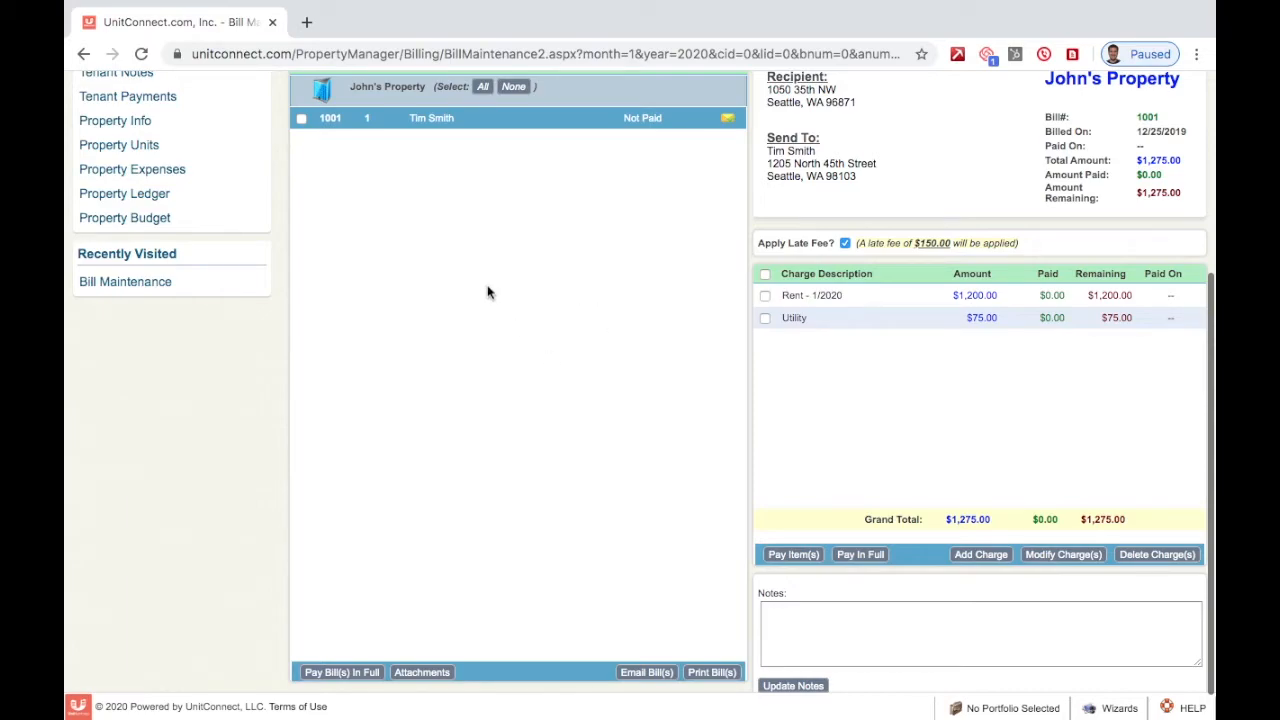
click(302, 119)
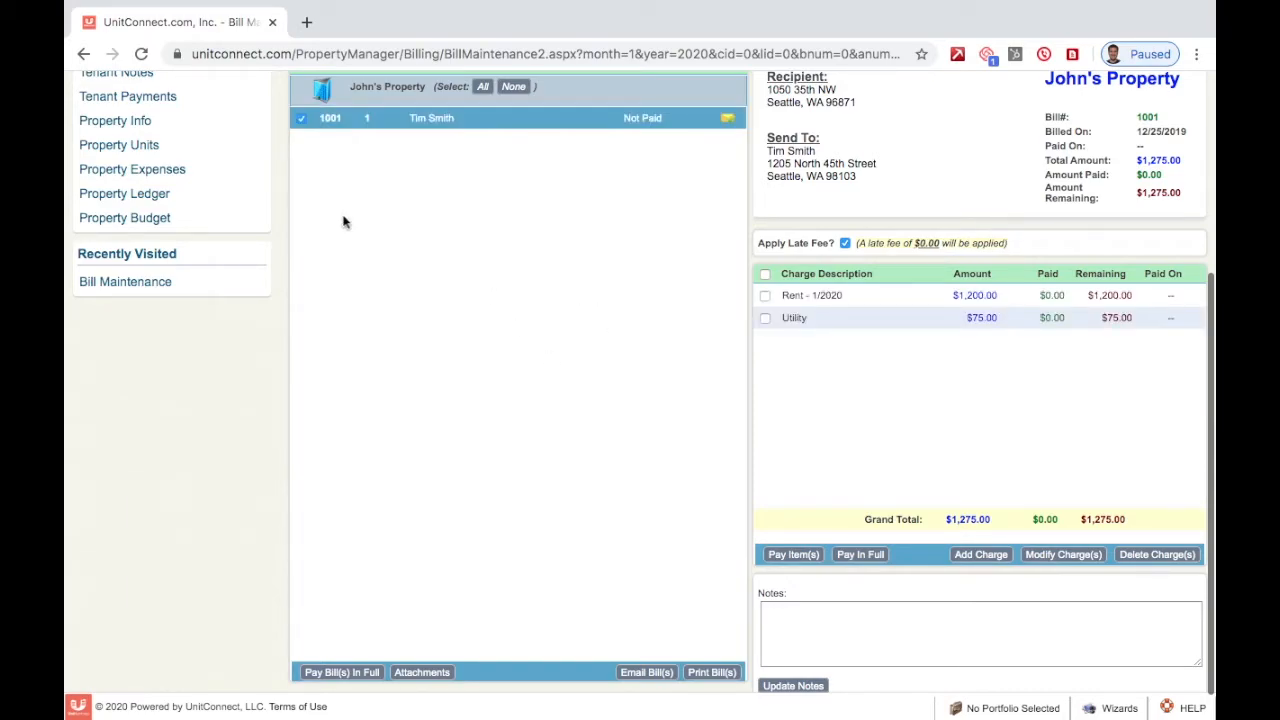
scroll(501, 203, down, 1)
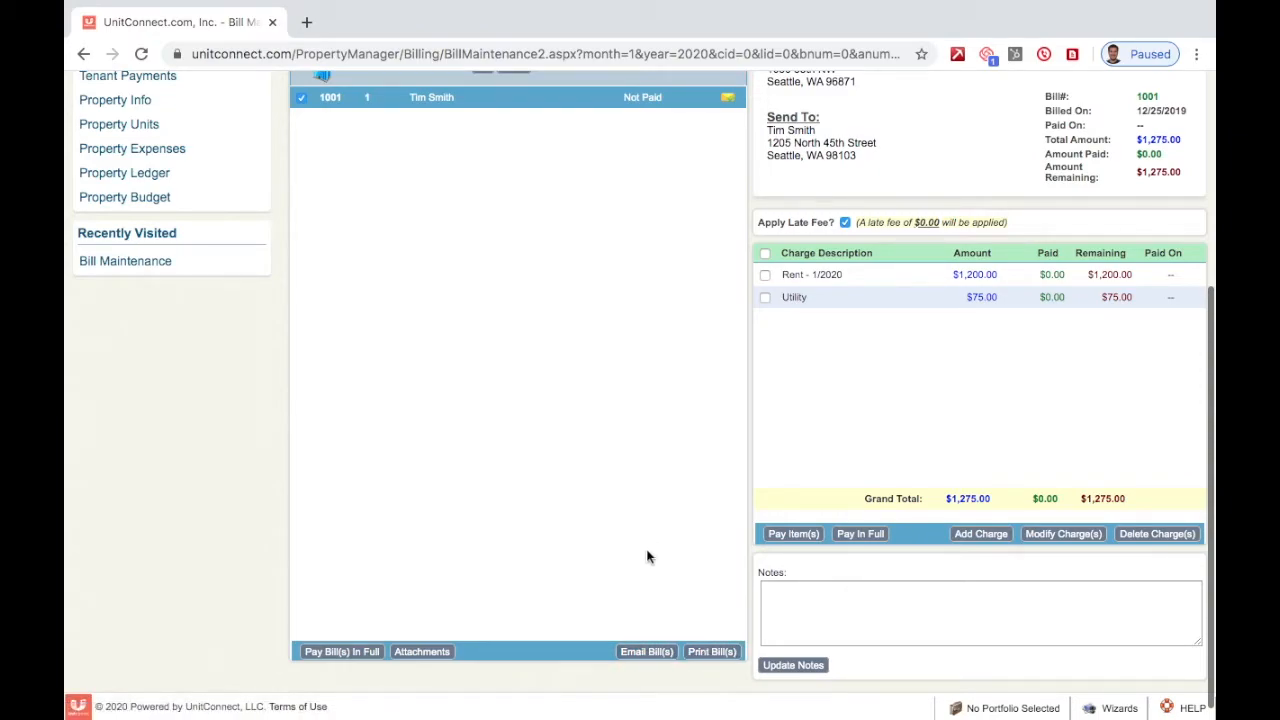
- Open the e-mail dialog for bill 1001, enter the tenant's two e-mail addresses, and enable a CC copy to the manager
click(645, 653)
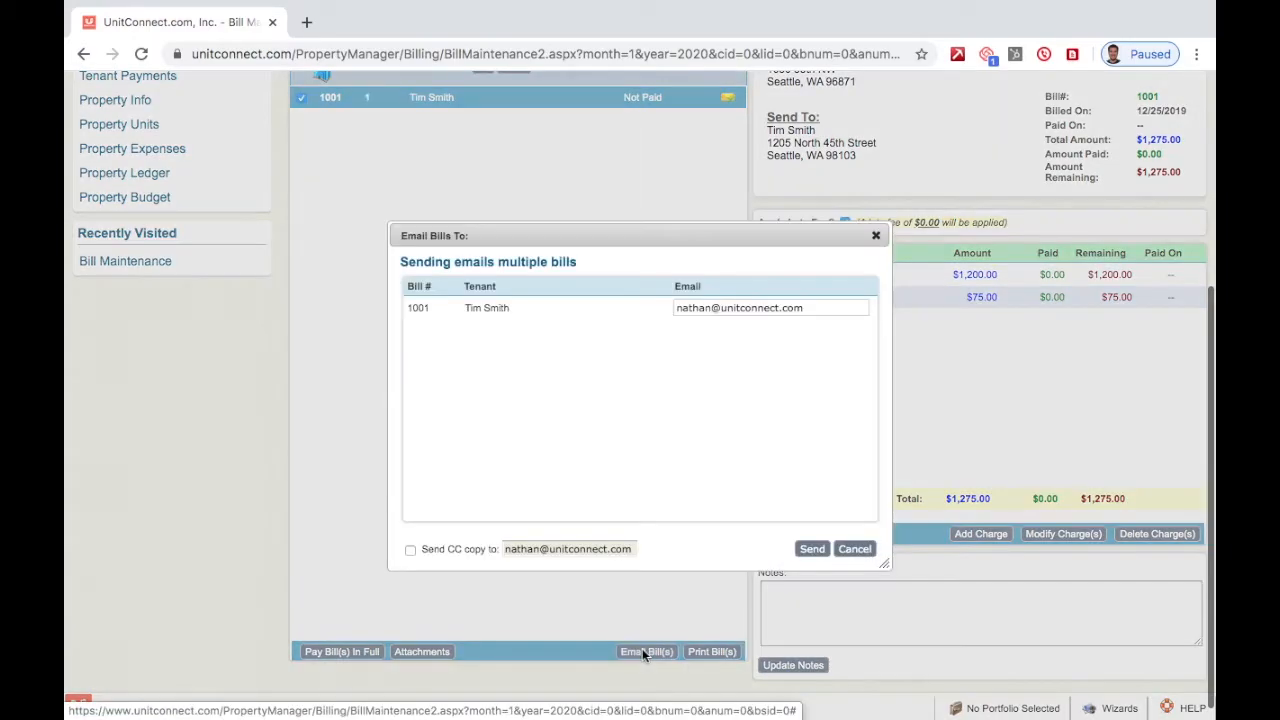
triple_click(810, 308)
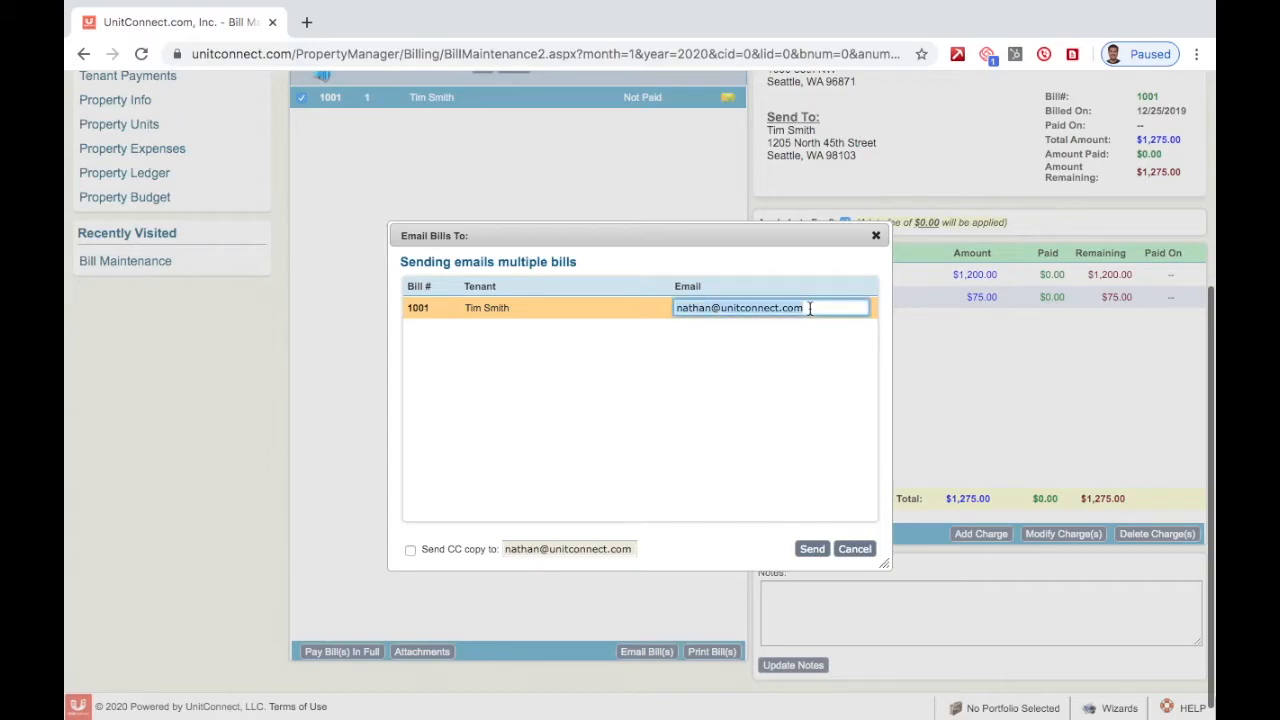
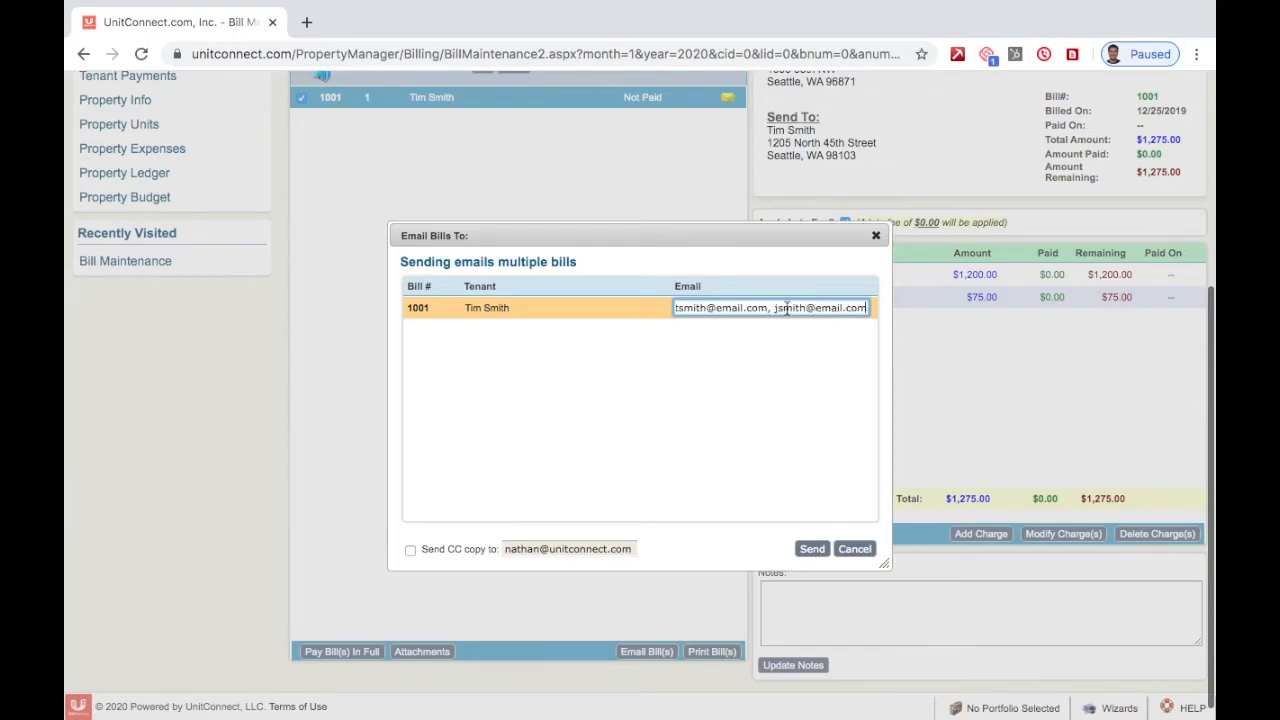
click(527, 438)
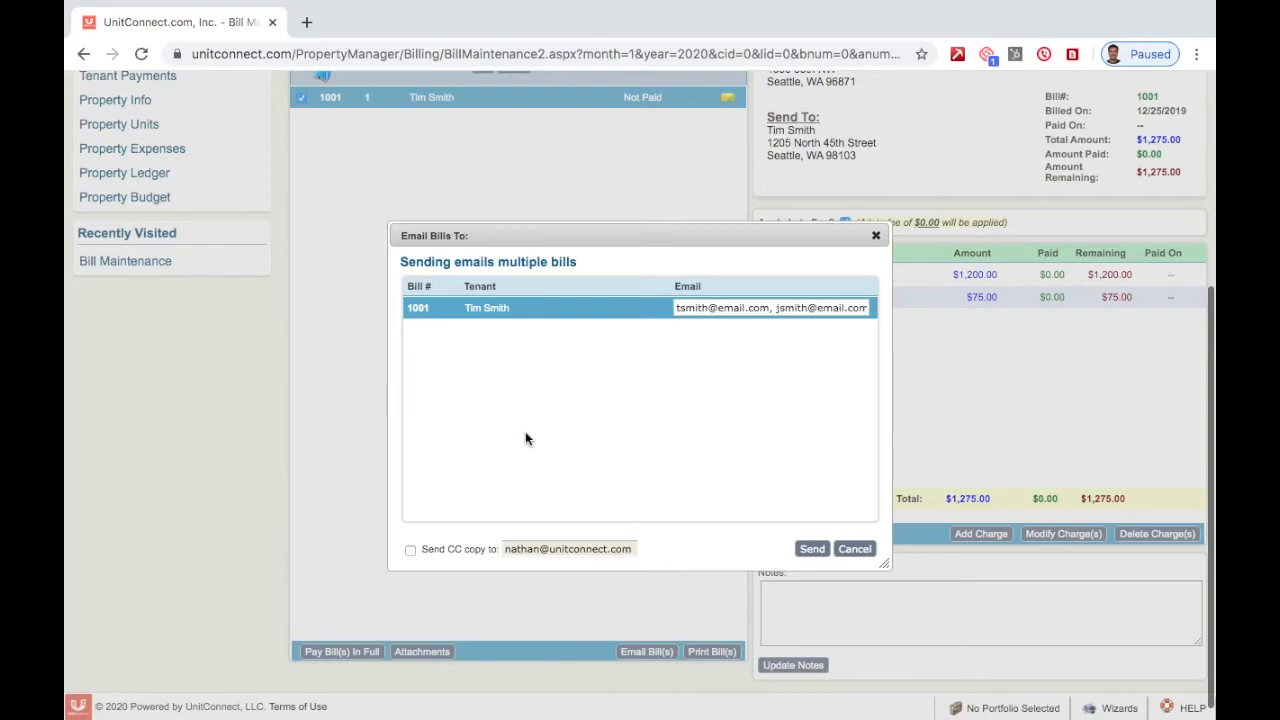
click(409, 550)
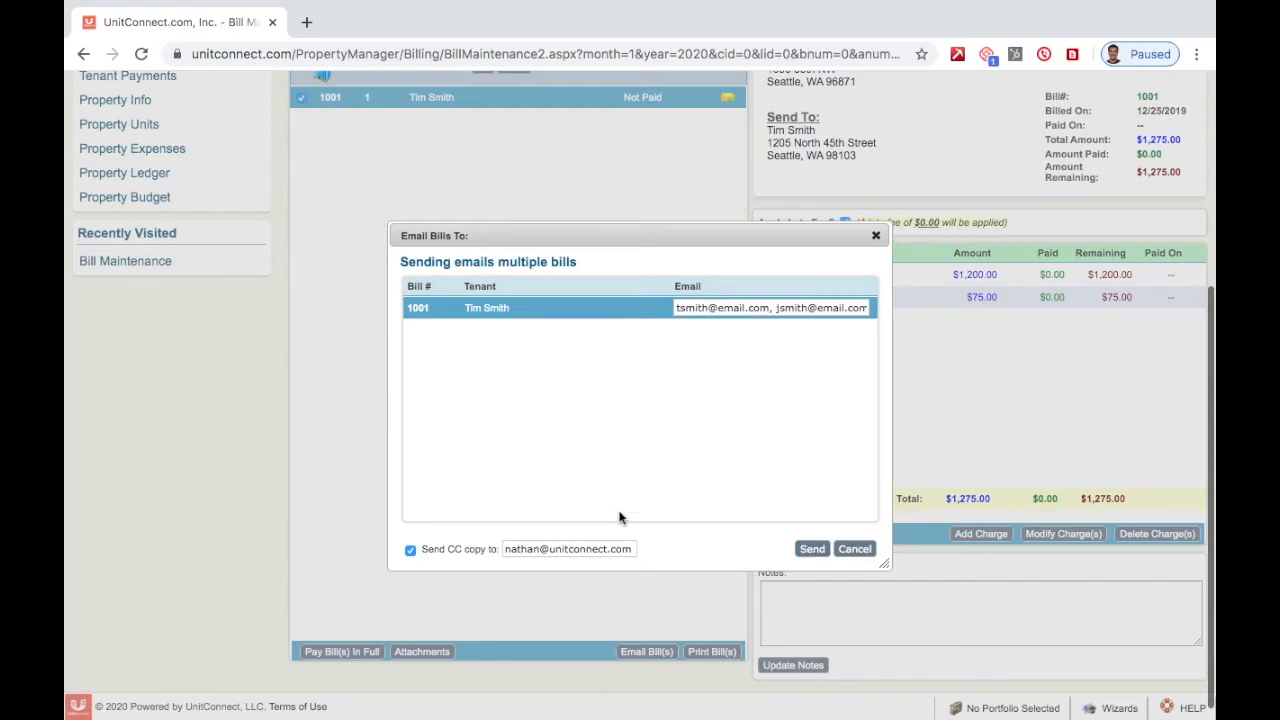
- Turn off the CC copy, replace the recipients with the manager's e-mail address, and send bill 1001
click(410, 550)
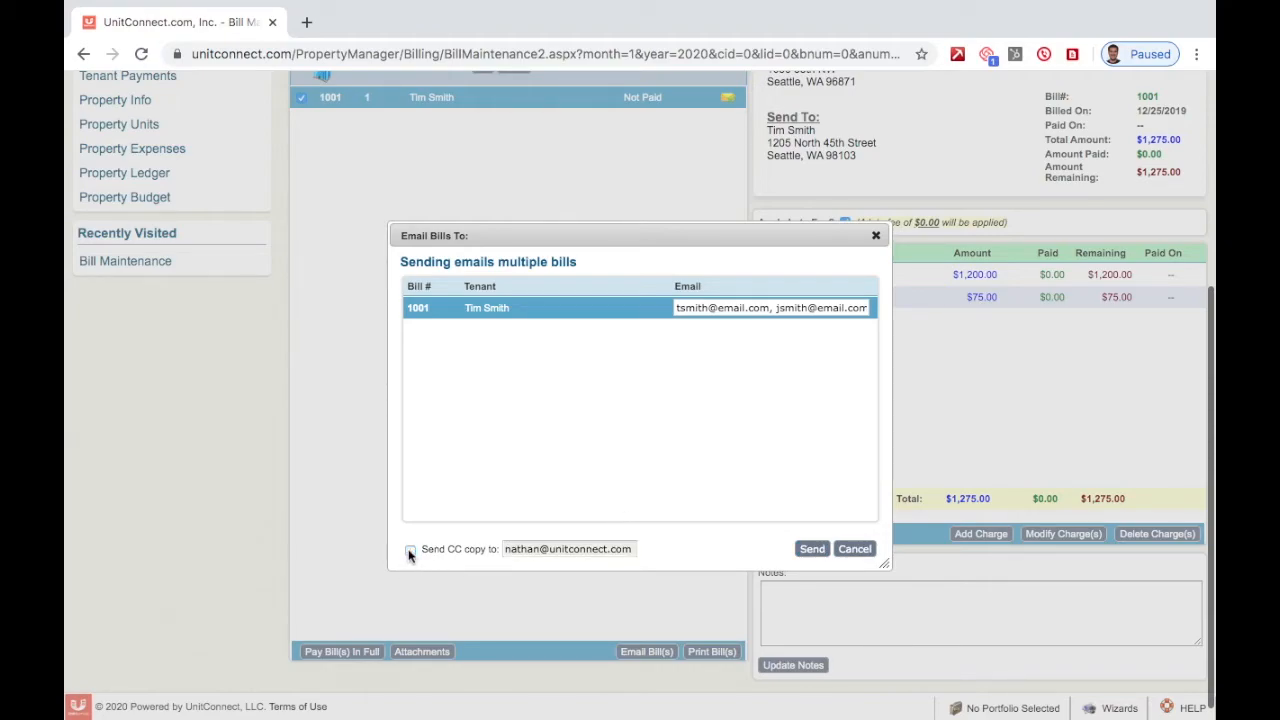
triple_click(743, 309)
key(BackSpace)
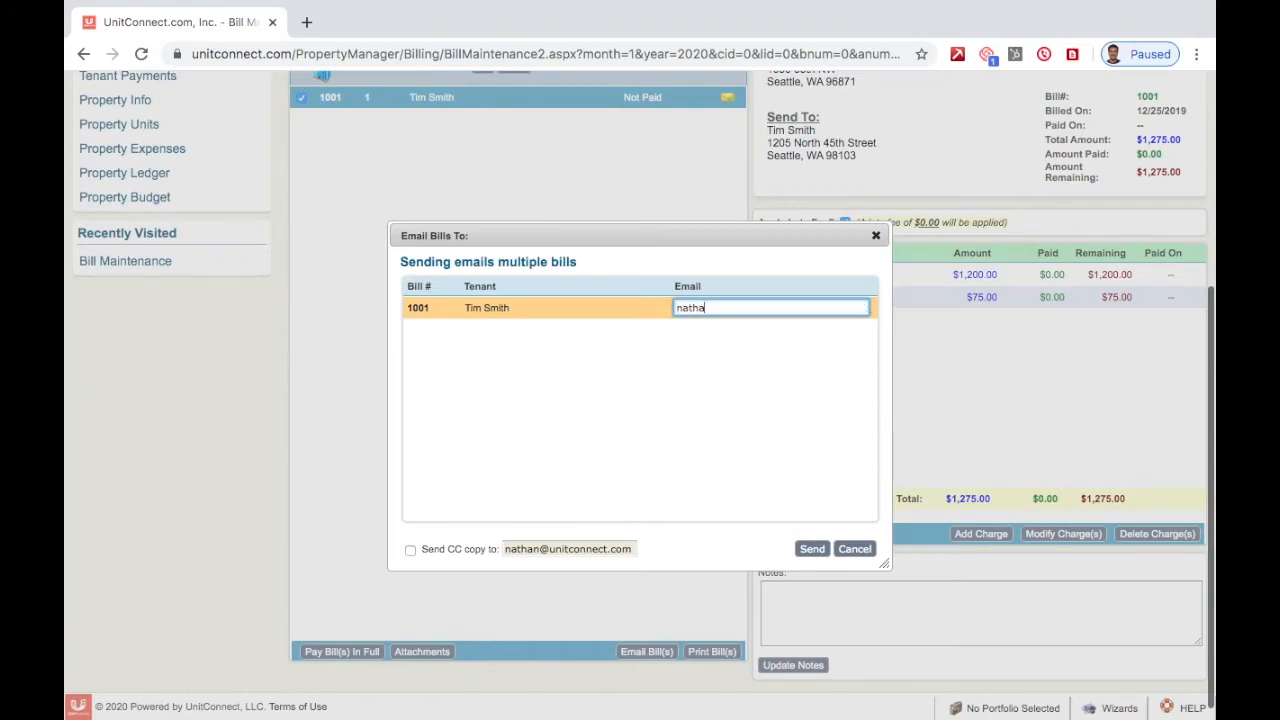
click(702, 383)
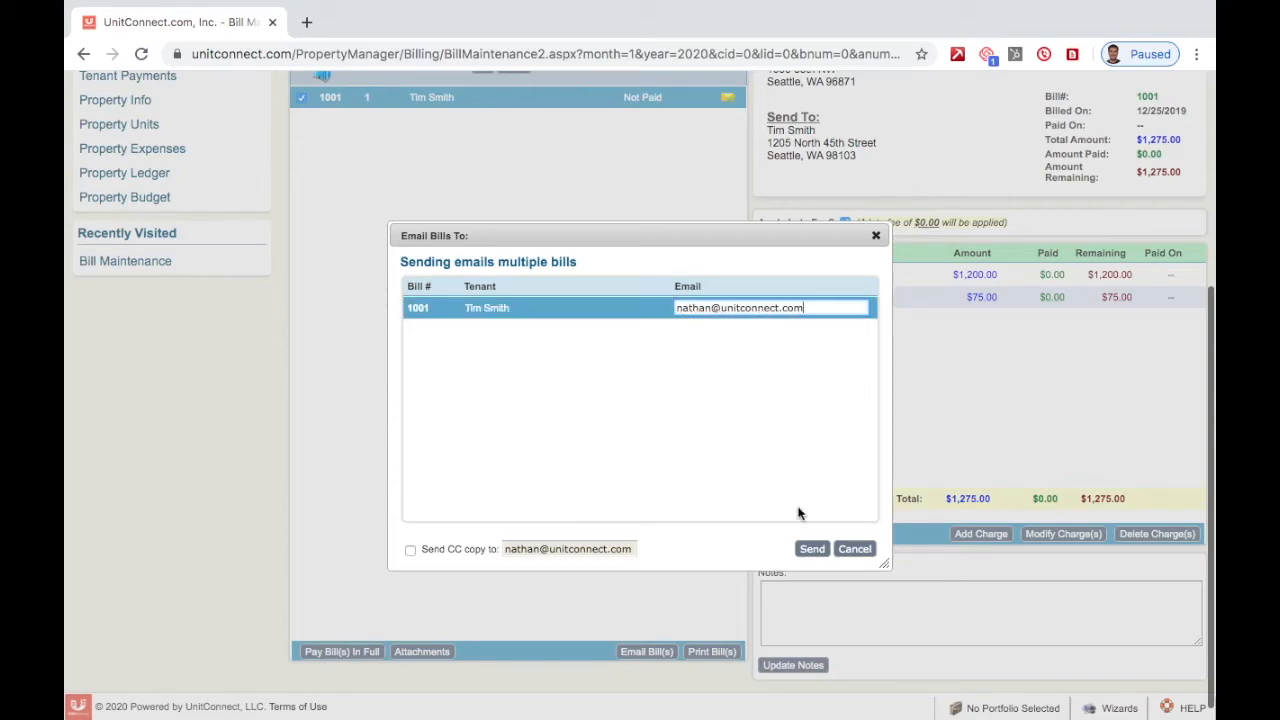
click(813, 550)
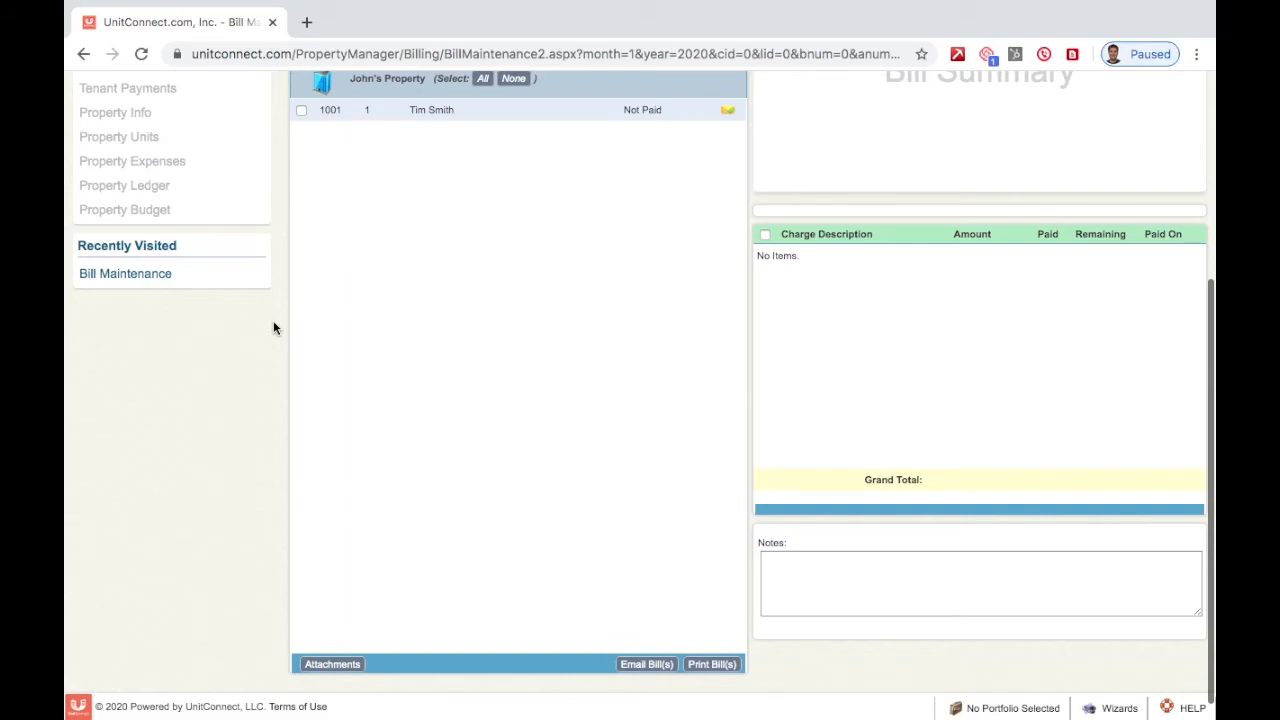
- Print bill 1001 to PDF and open the downloaded 202024_971610.pdf statement showing $1,275.00
click(301, 109)
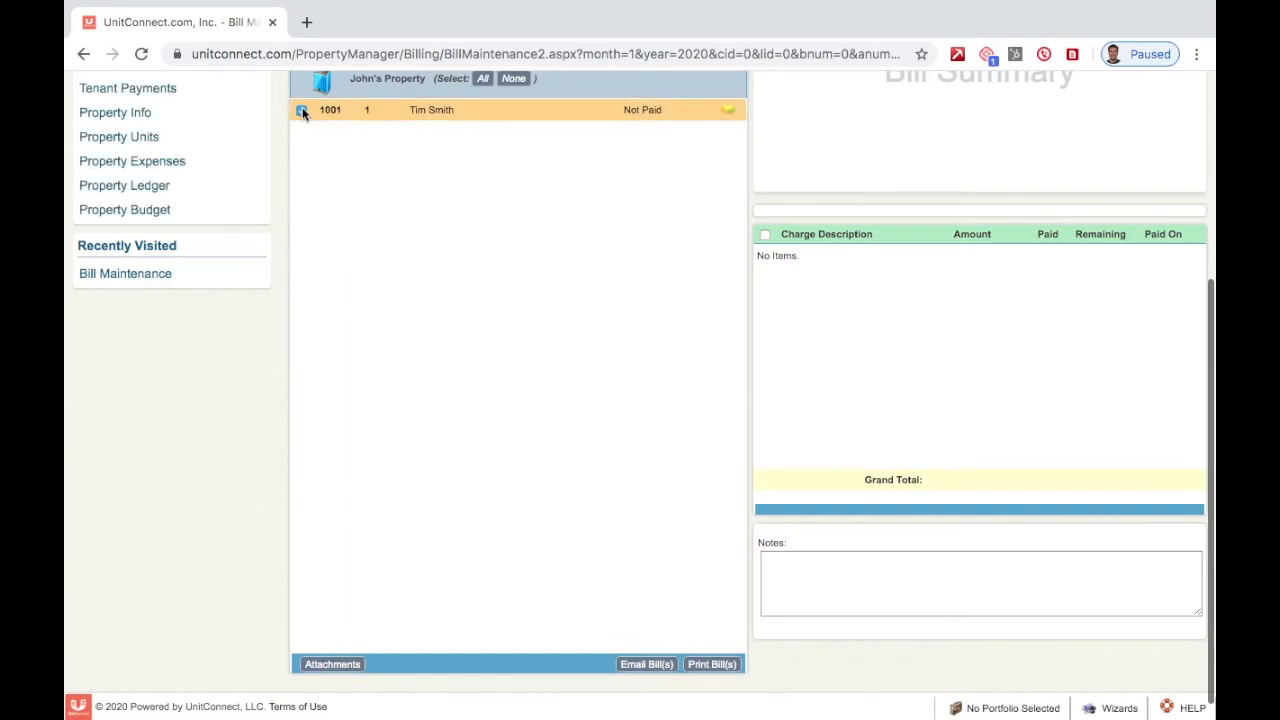
click(711, 665)
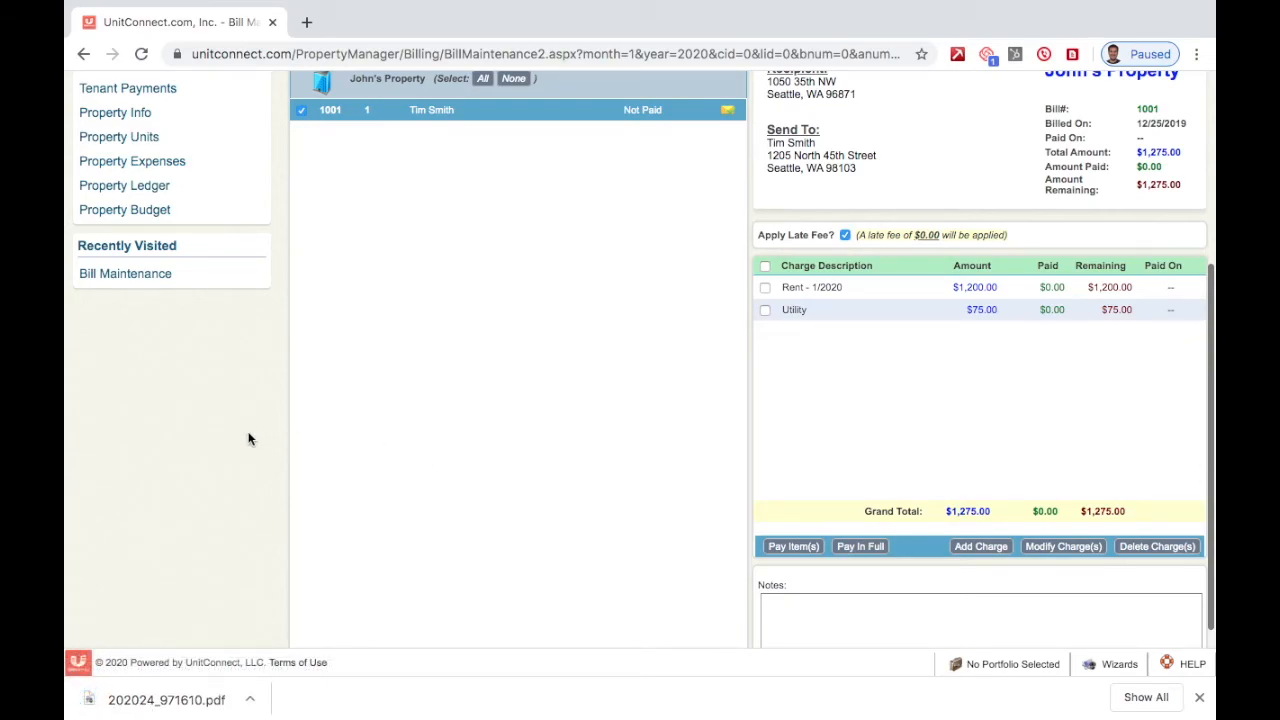
click(166, 700)
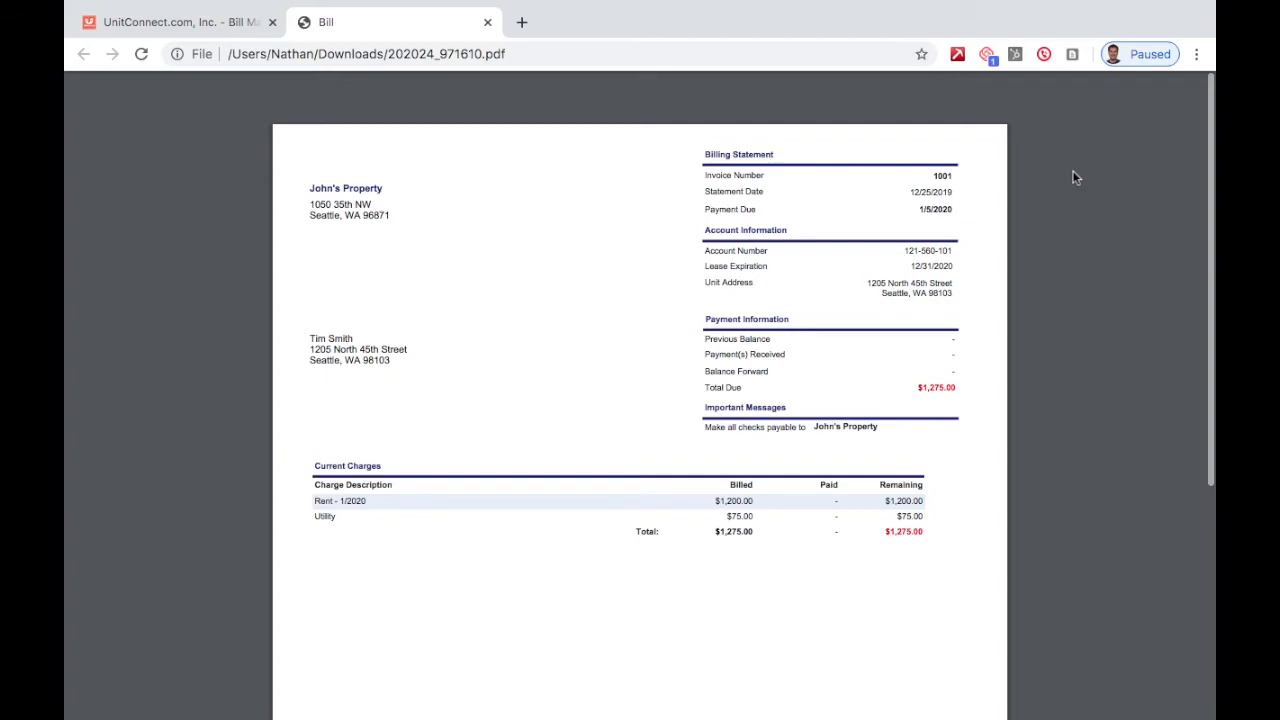
scroll(1074, 176, down, 5)
scroll(1074, 178, down, 3)
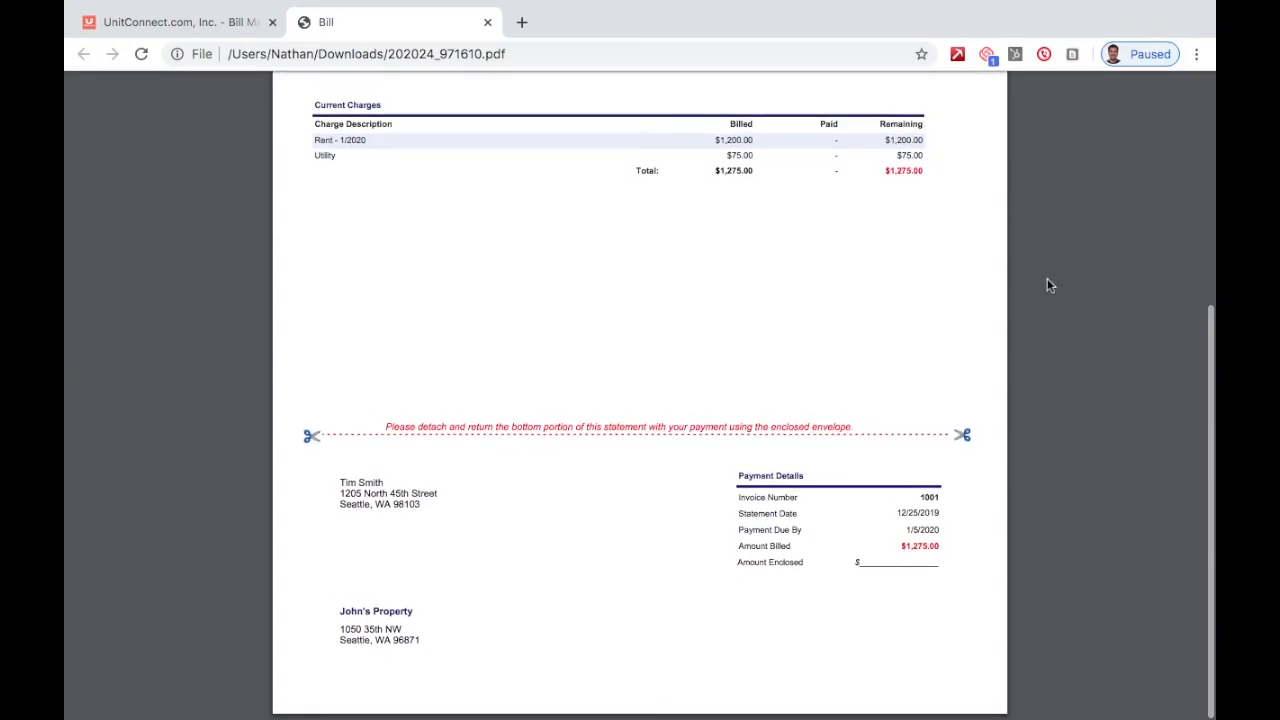
scroll(1047, 285, up, 6)
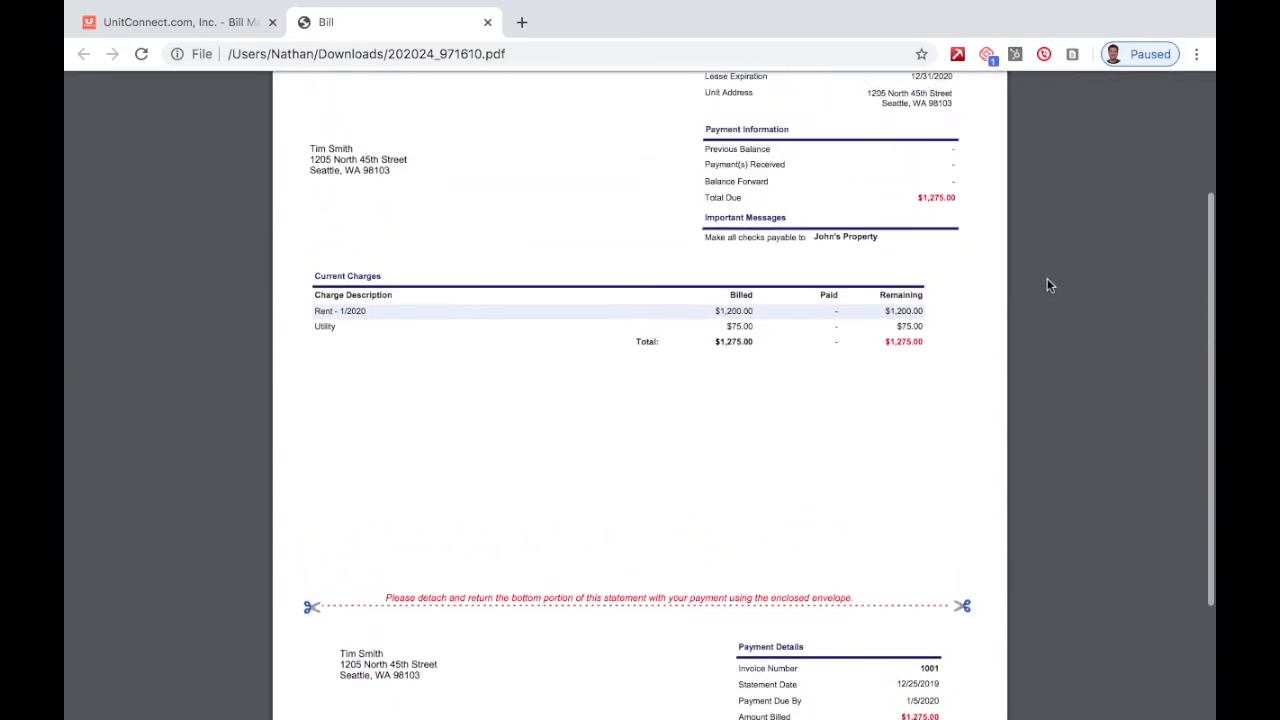
scroll(1047, 285, up, 2)
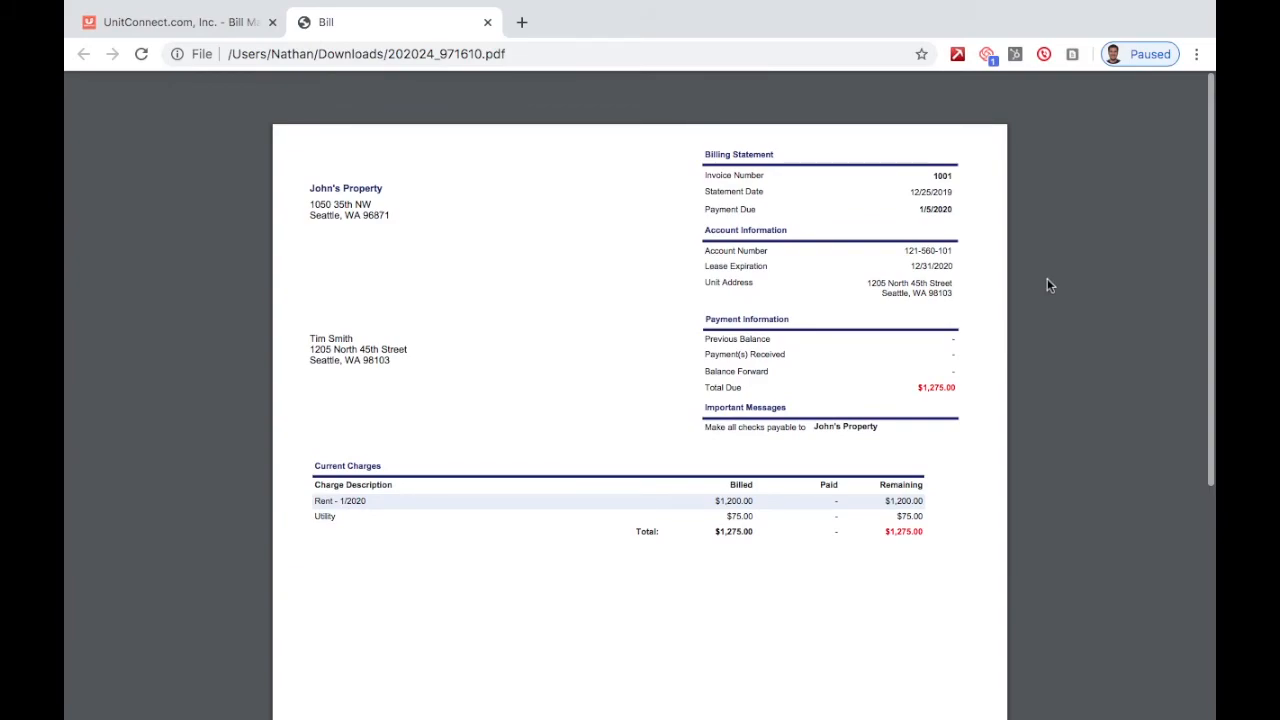
- Close the bill PDF and bring up the Gmail inbox in a new tab
click(487, 23)
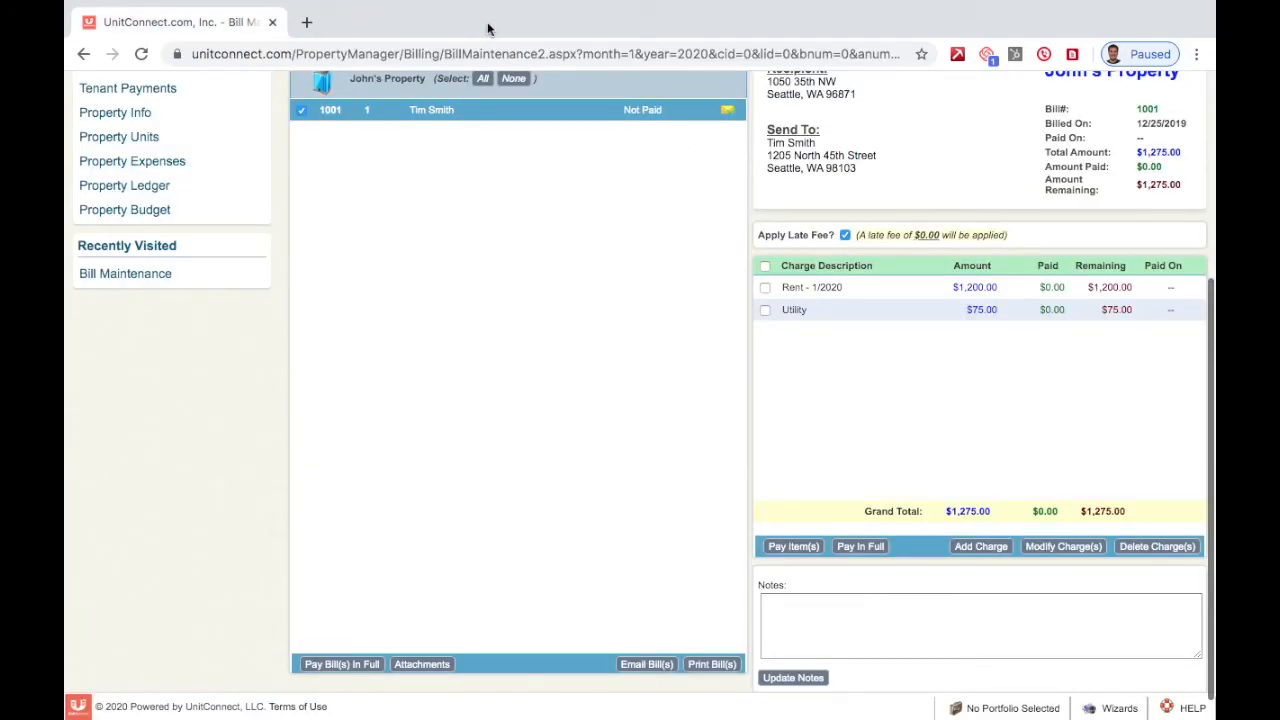
key(ctrl+t)
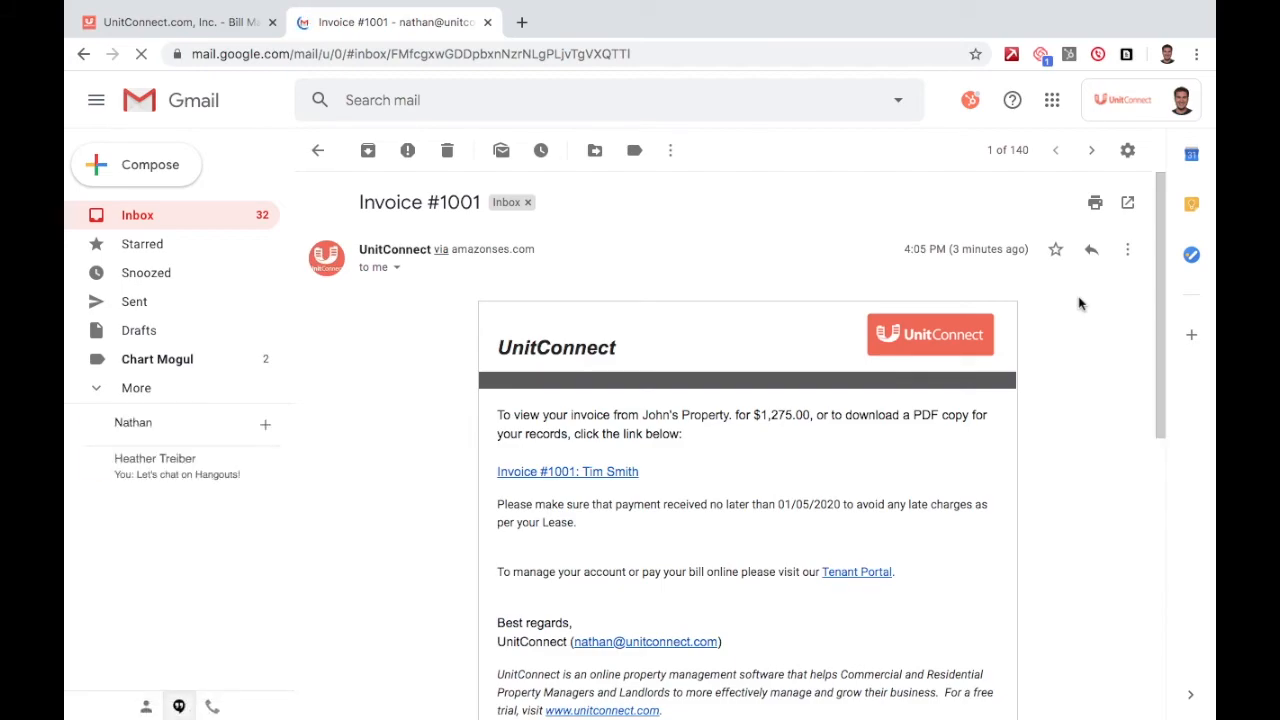
scroll(1078, 303, down, 2)
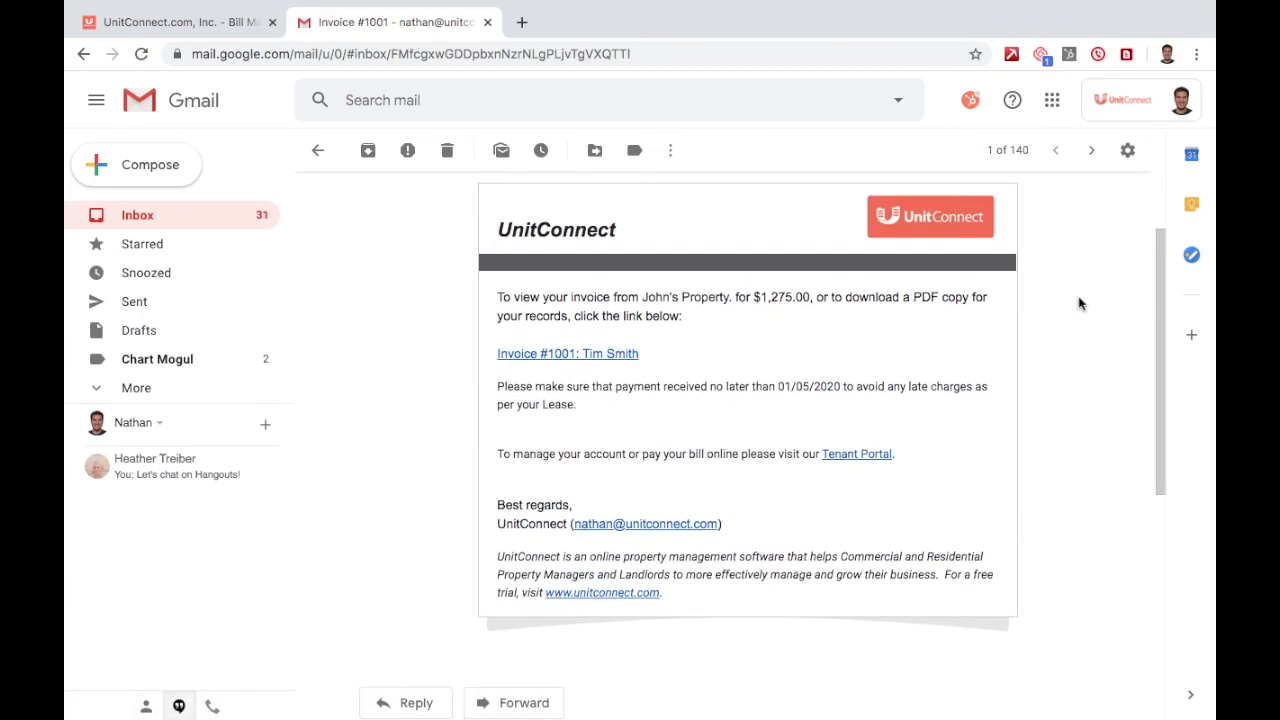
- Select and review the text of the Invoice #1001 email for $1,275.00
double_click(516, 297)
click(516, 297)
key(ctrl+a)
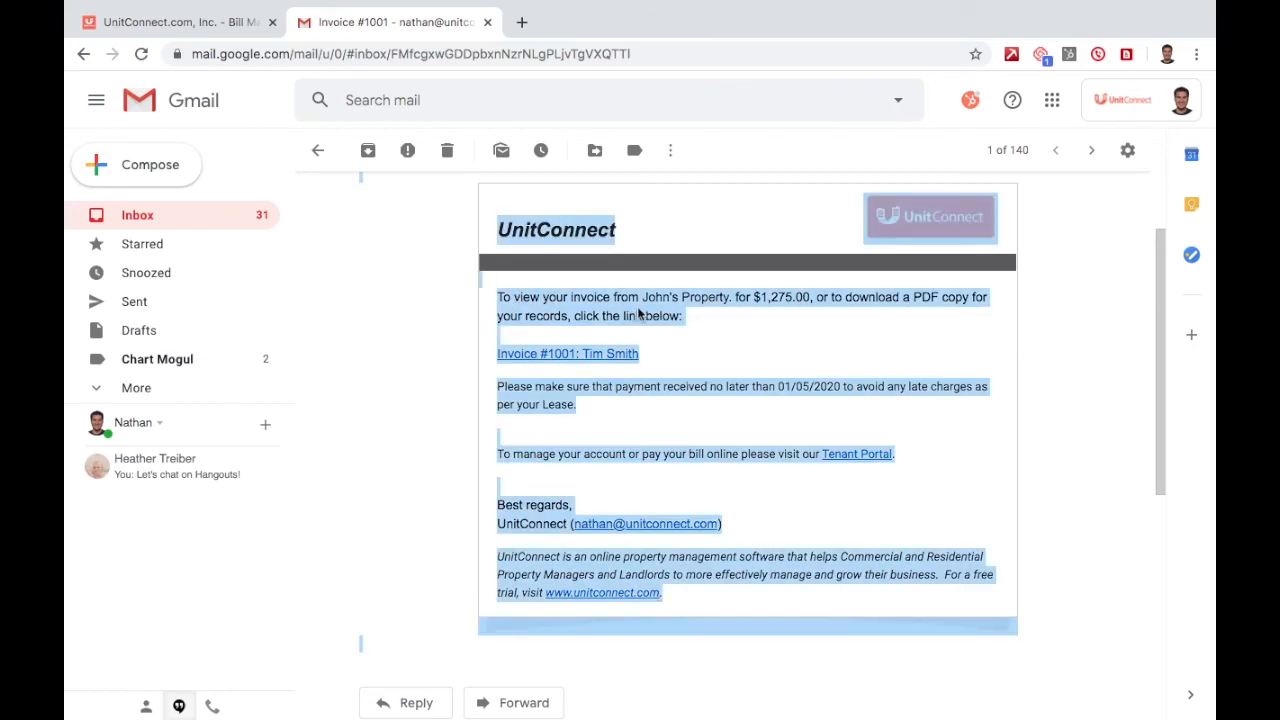
click(766, 316)
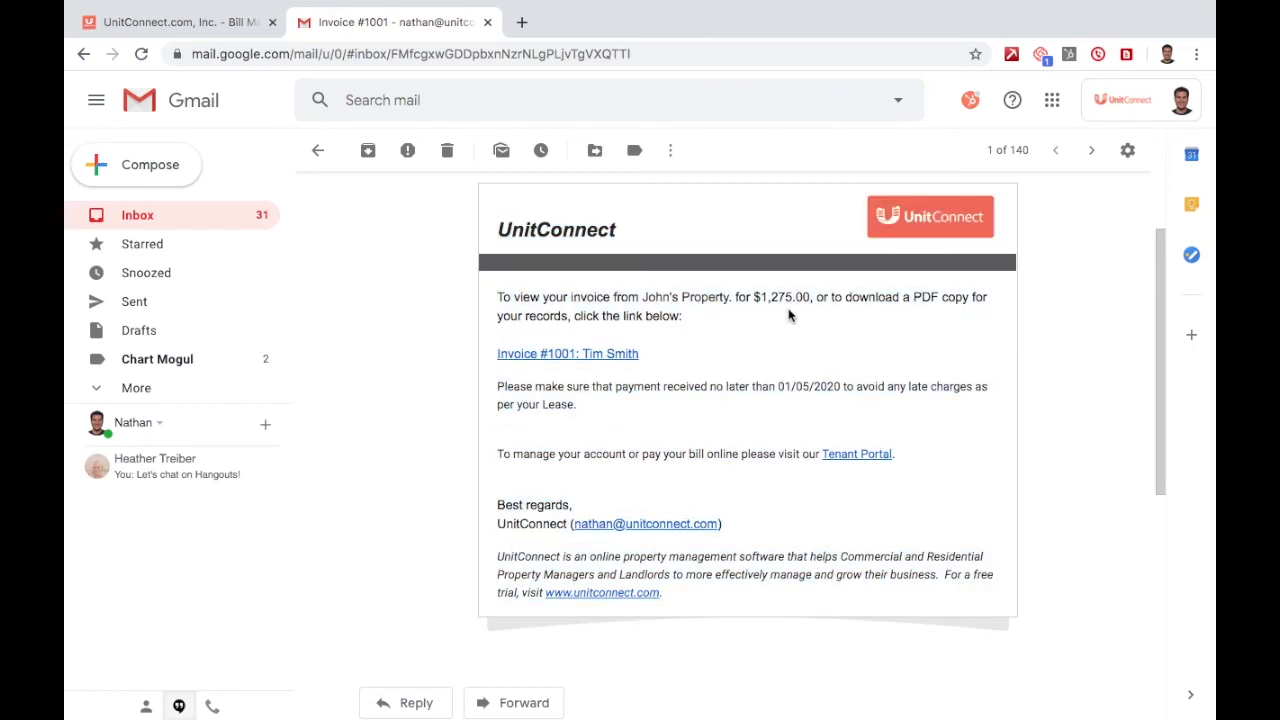